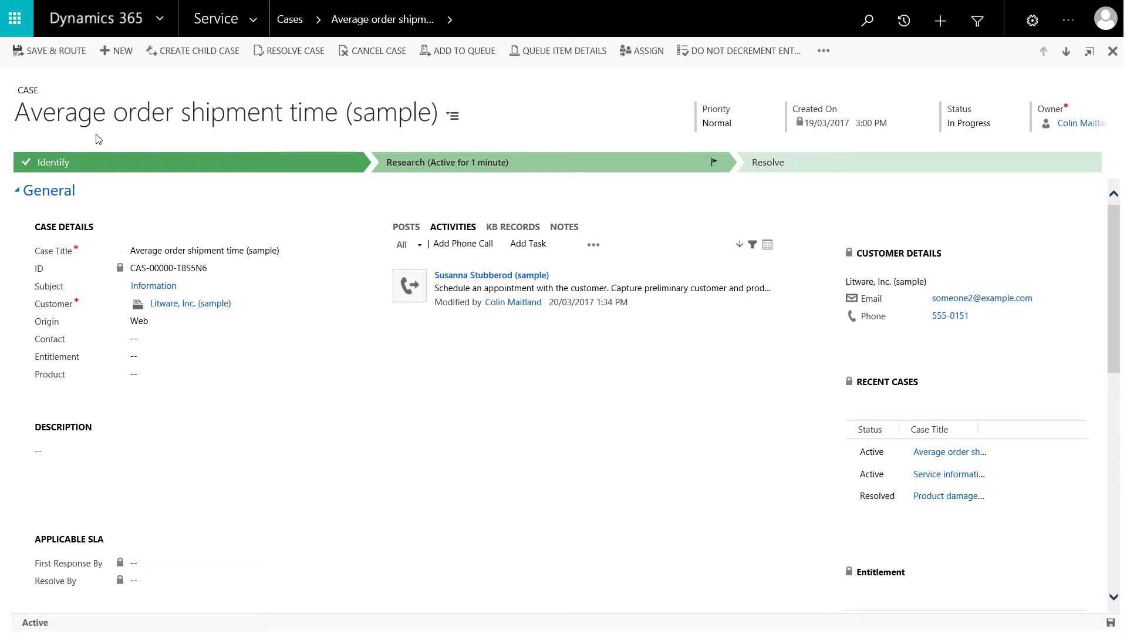
Review who the Average order shipment time case is shared with, in its sharing dialog and on the form's Sharing section
click(824, 51)
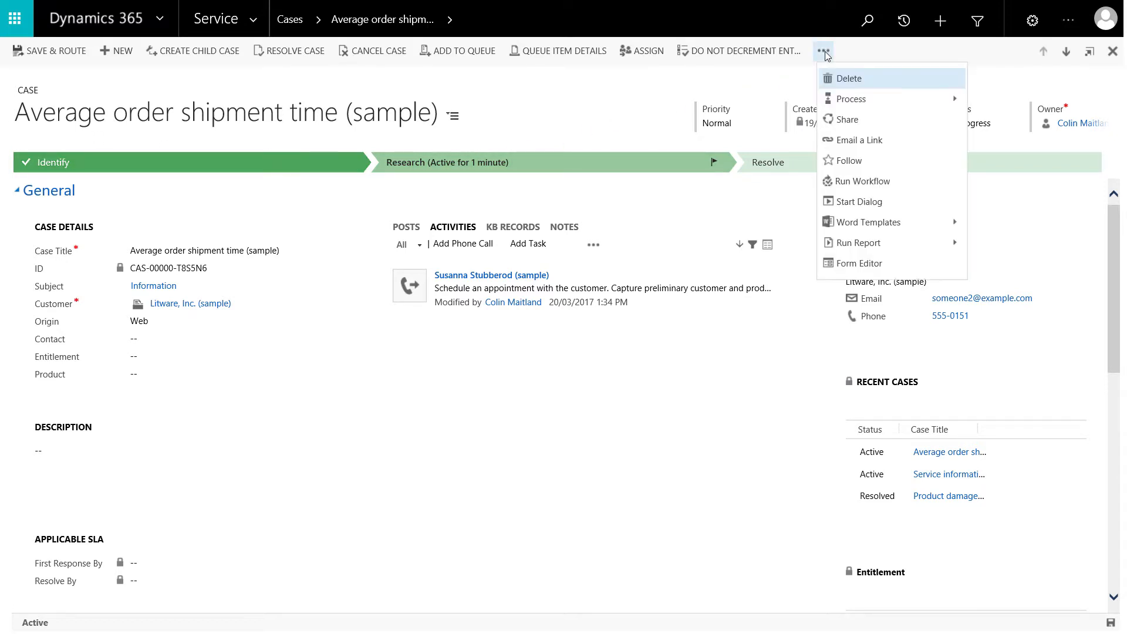
click(829, 123)
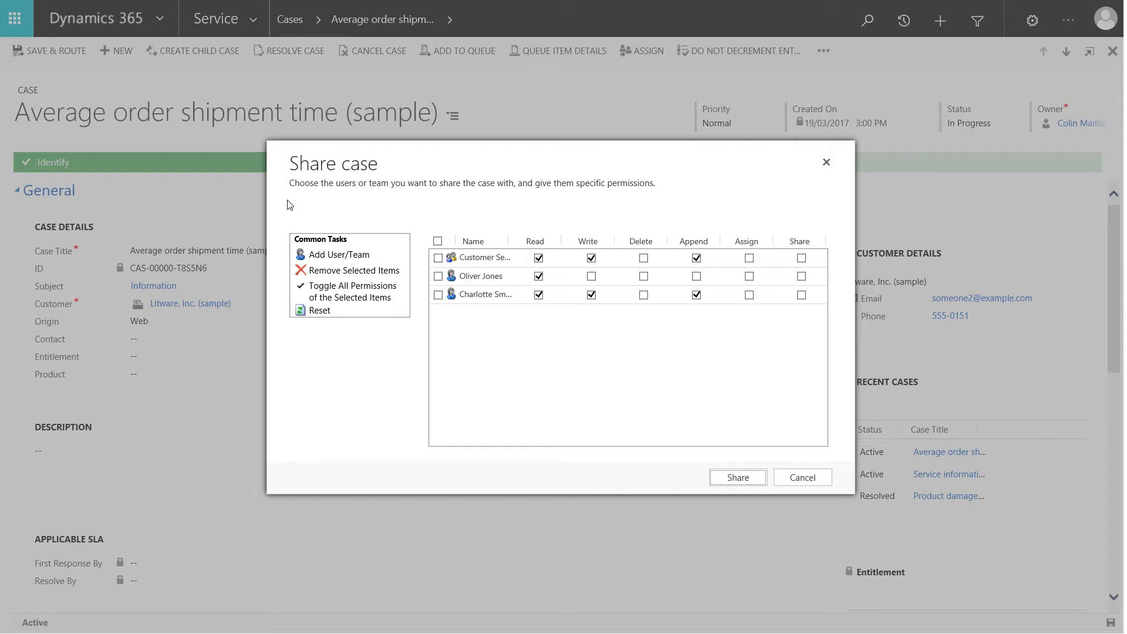
click(740, 487)
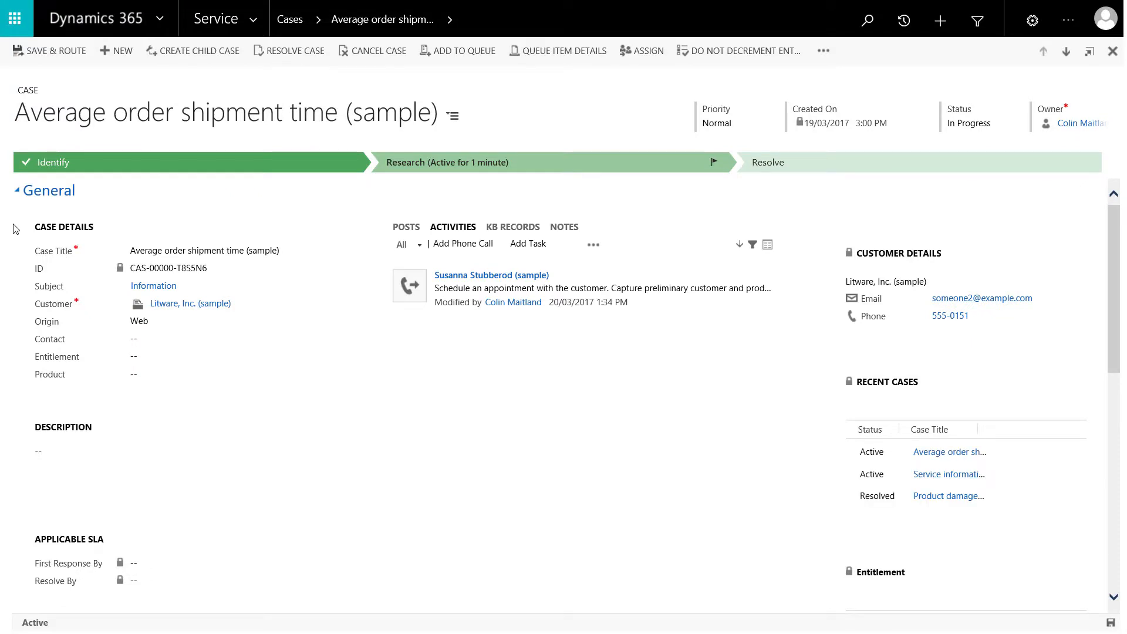
click(18, 192)
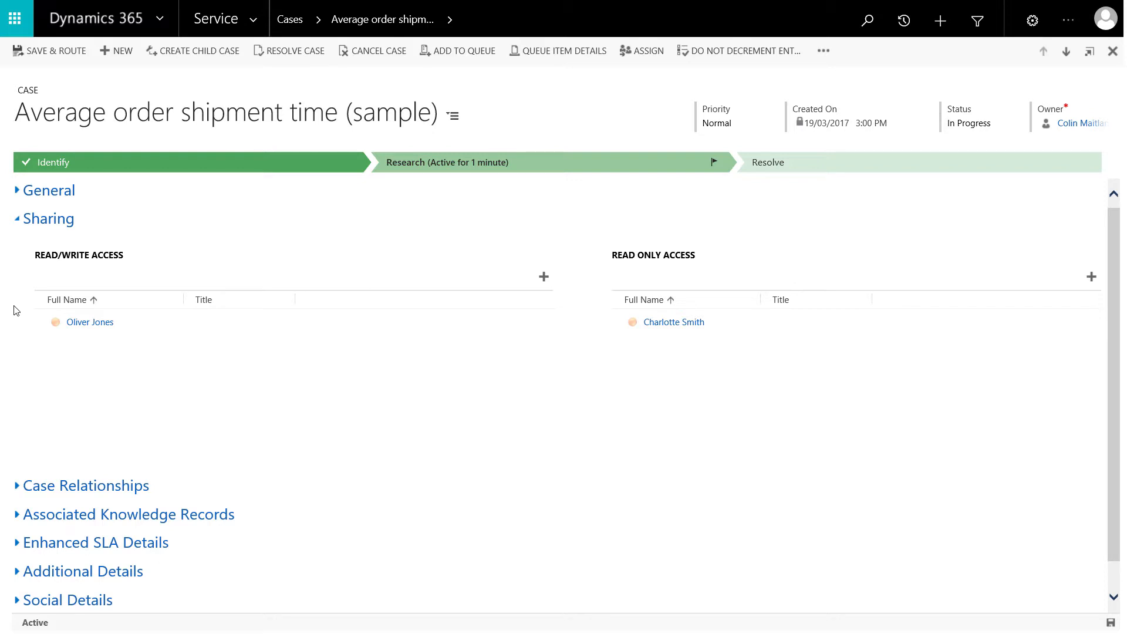
click(18, 193)
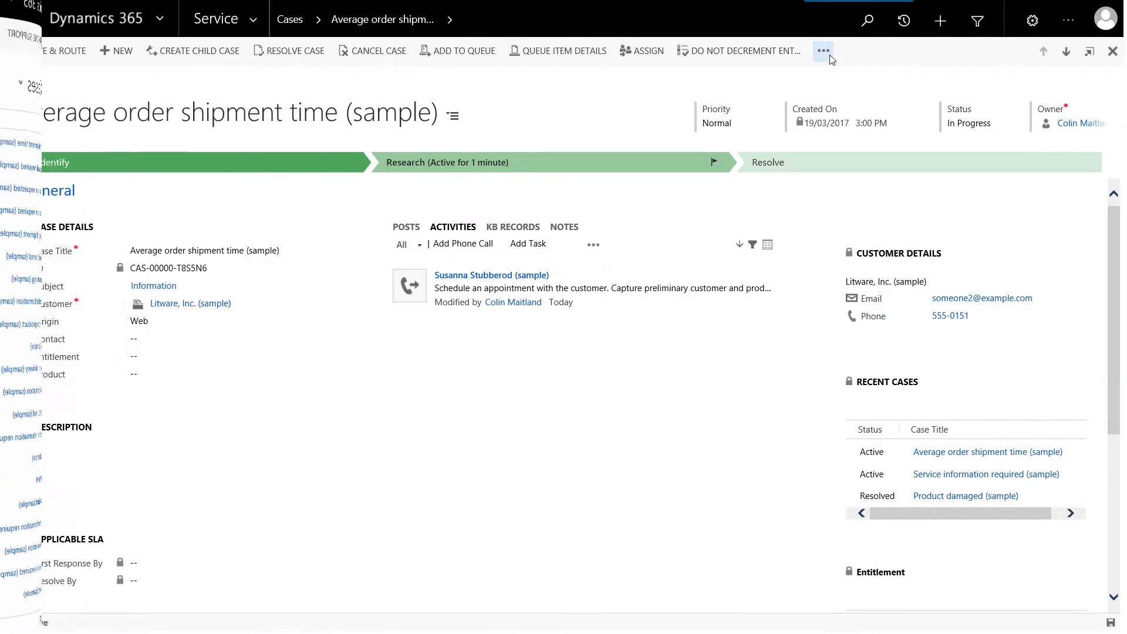
Add the first and third listed users to the sharing list of the Average order shipment time case
click(823, 50)
click(883, 118)
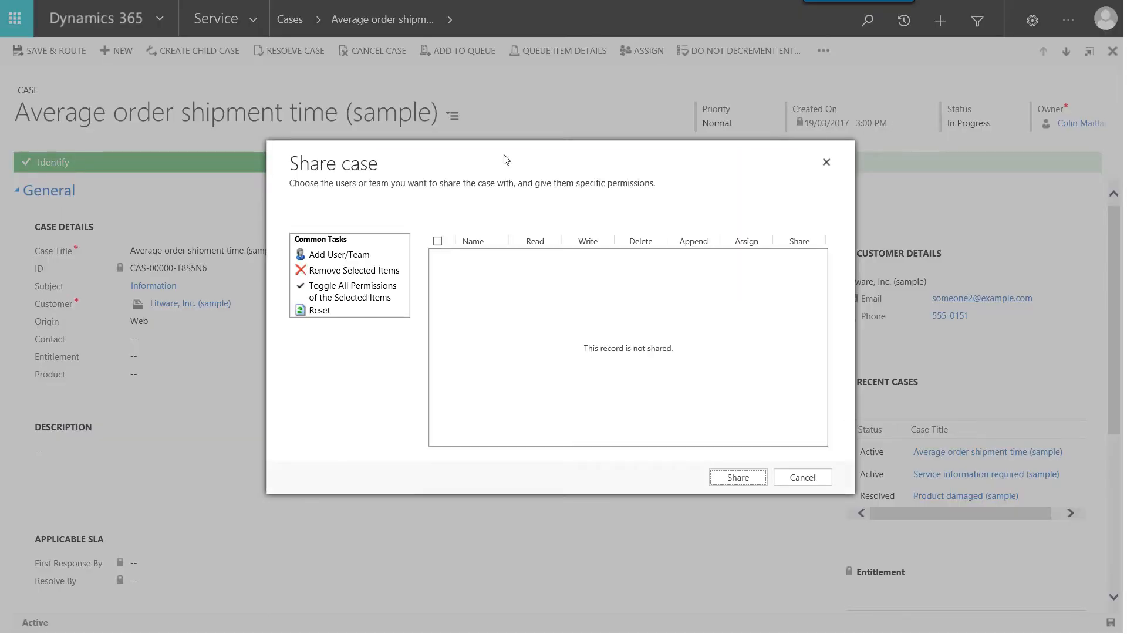
click(337, 256)
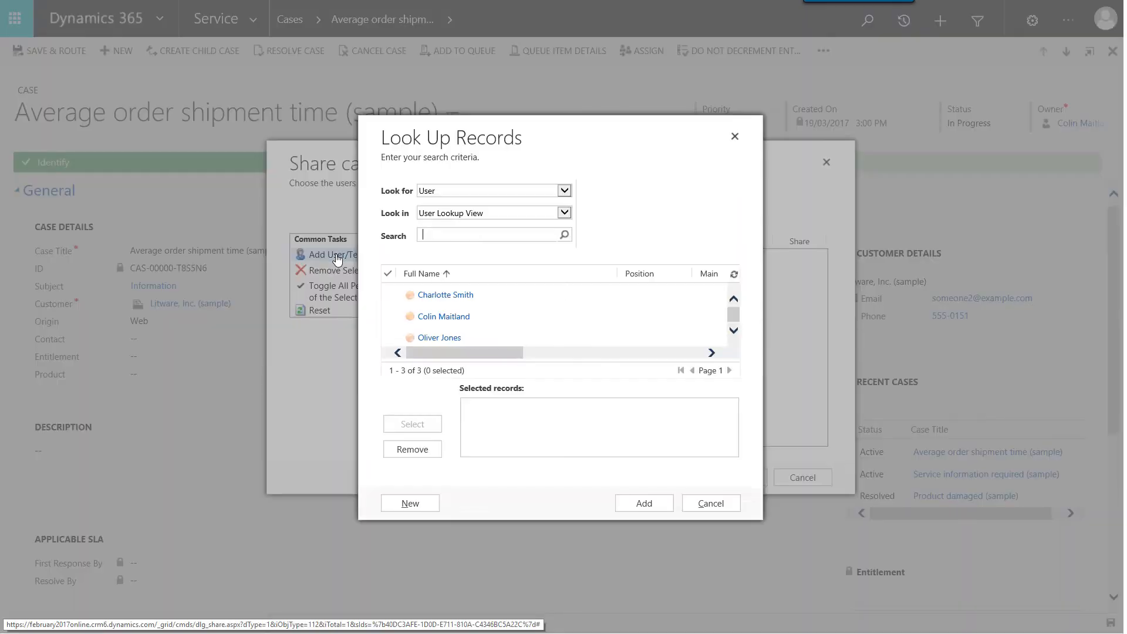
click(397, 293)
click(390, 338)
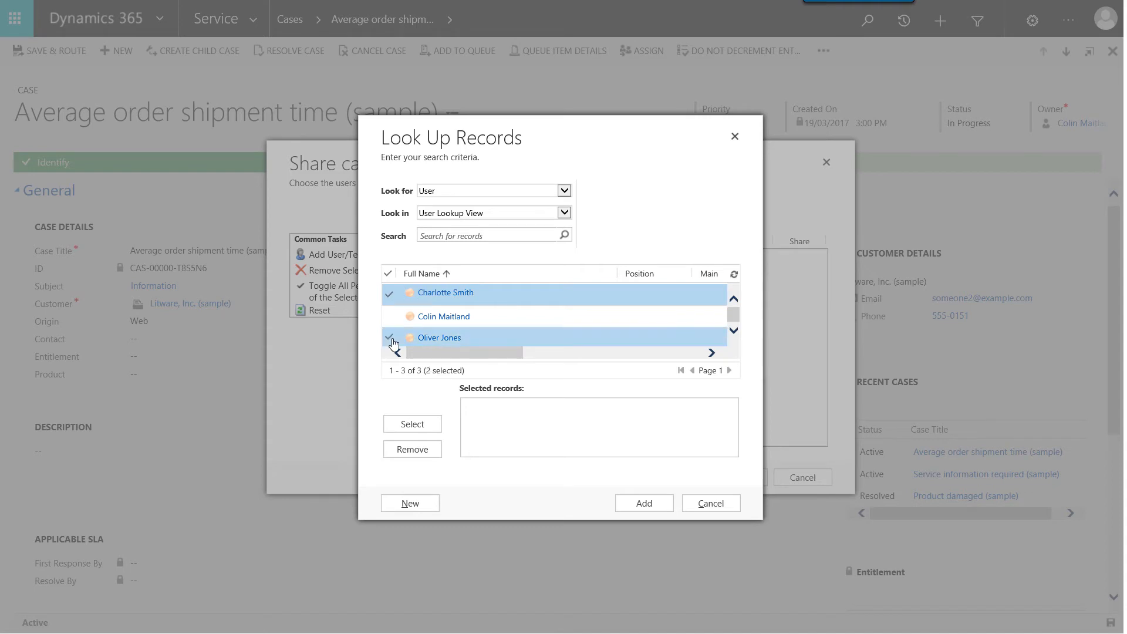
click(413, 424)
click(643, 503)
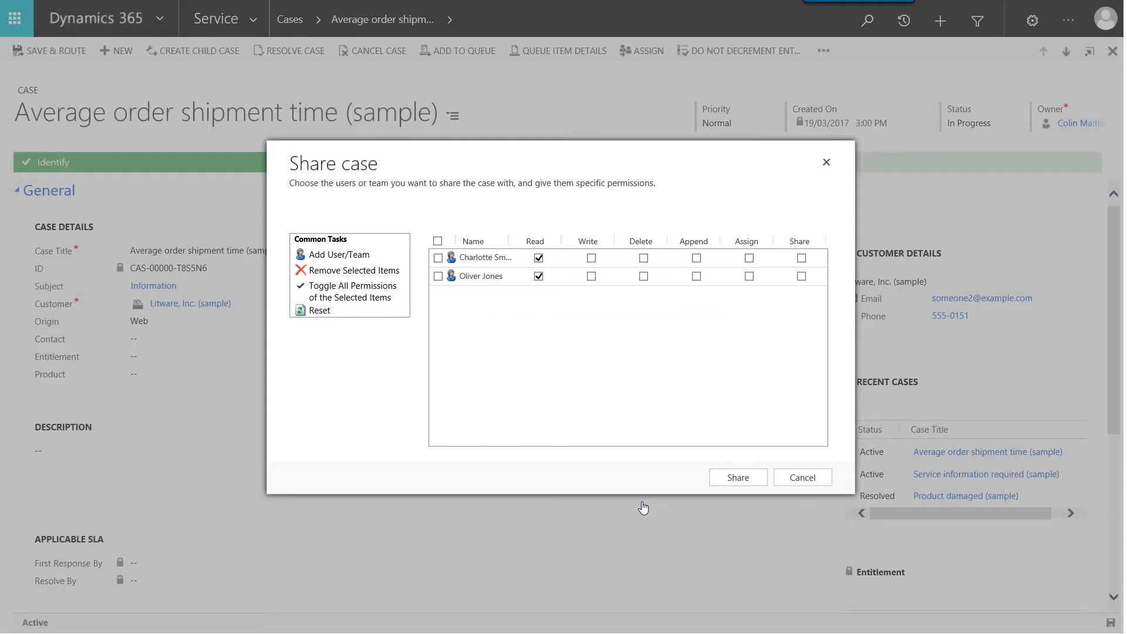
Grant the first user in the sharing list Write and Append permissions and share the case
click(592, 258)
click(696, 258)
click(727, 478)
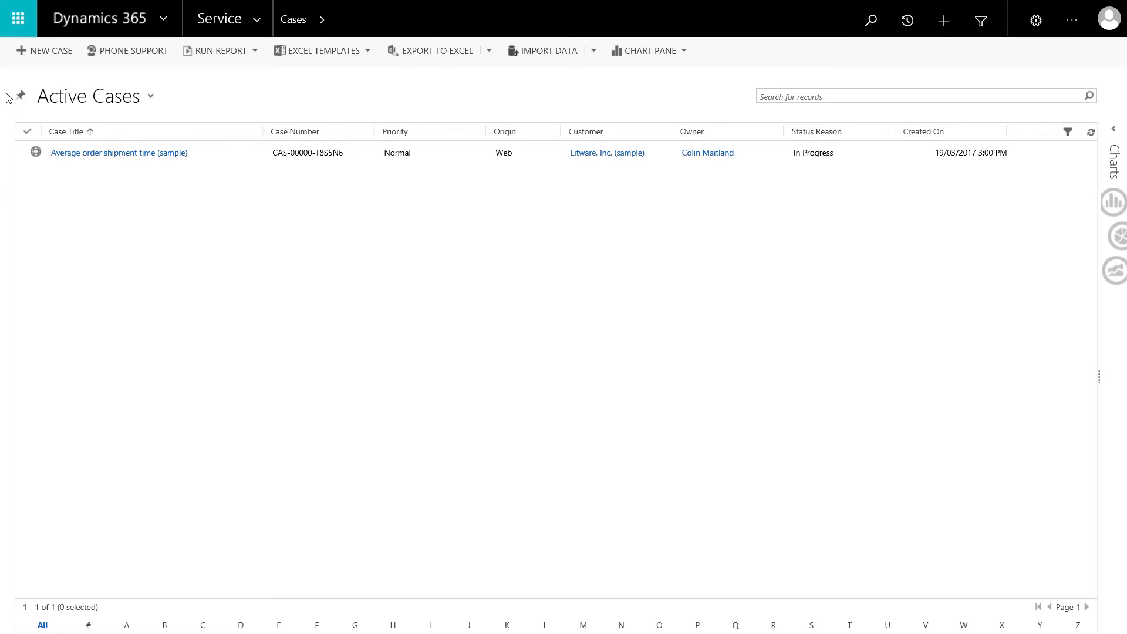
Open the Average order shipment time case and set its Contact to the customer contact shown in its activity
click(22, 155)
double_click(23, 158)
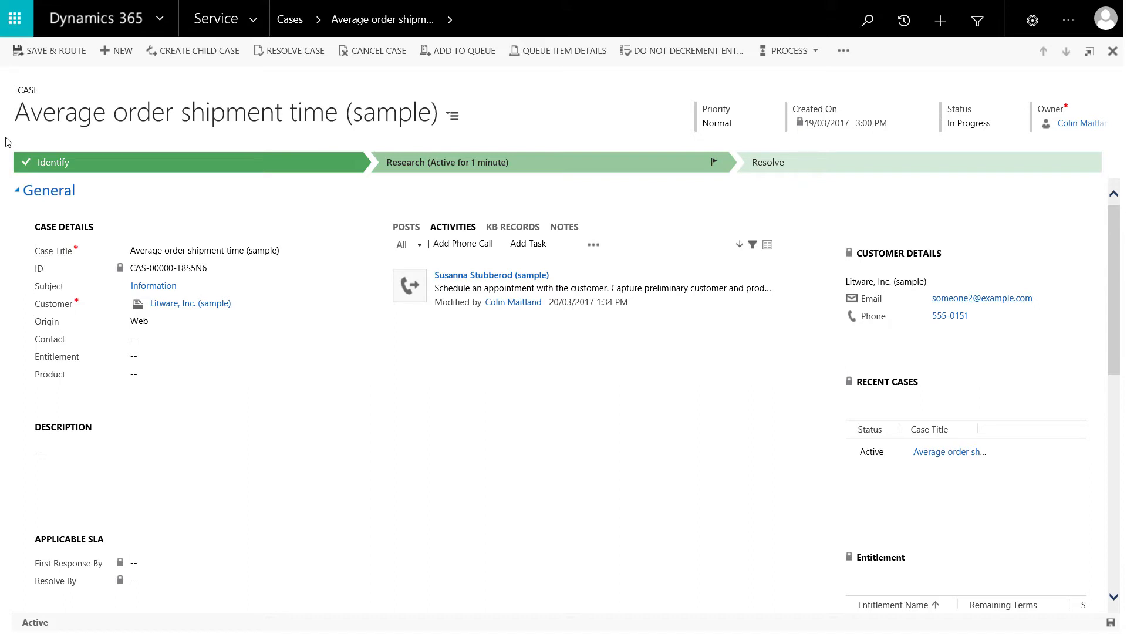
click(134, 338)
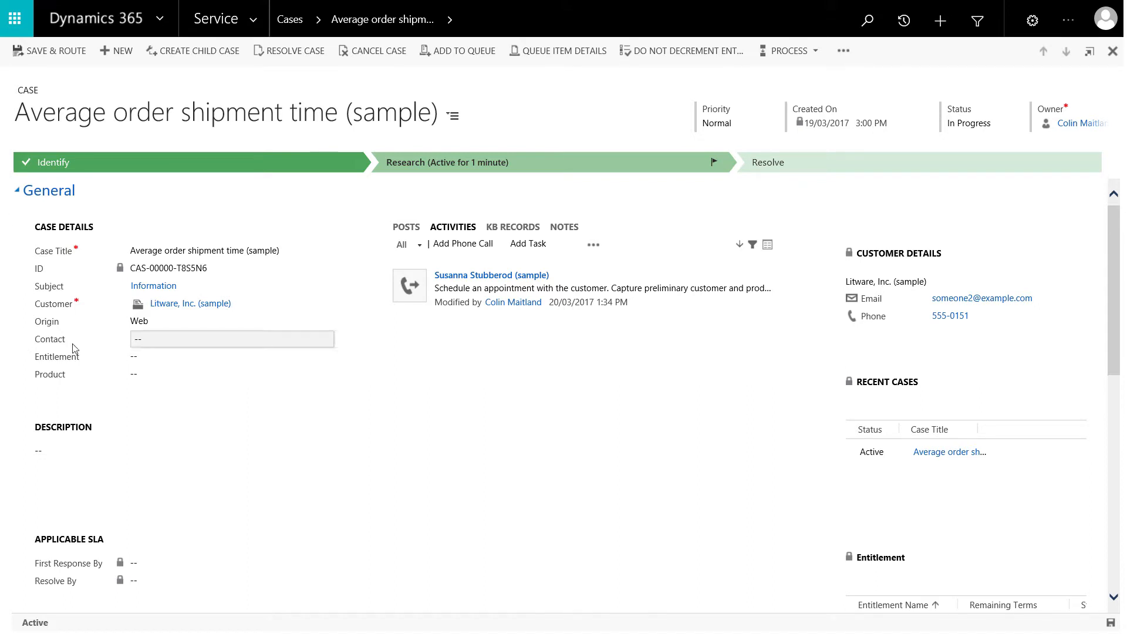
text(Susanna)
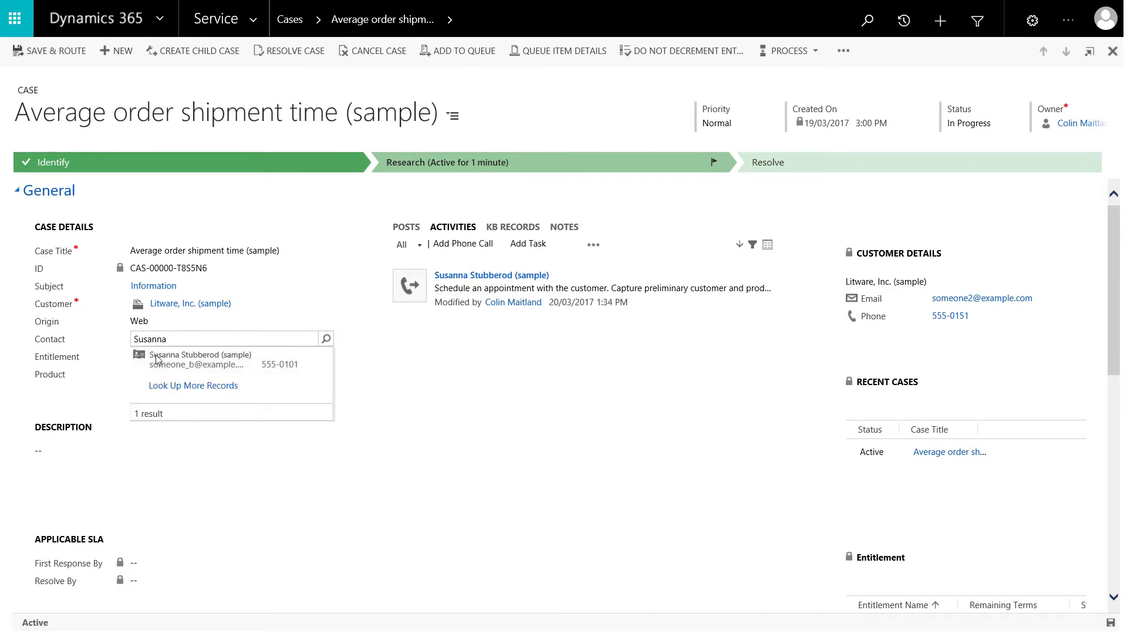
click(159, 360)
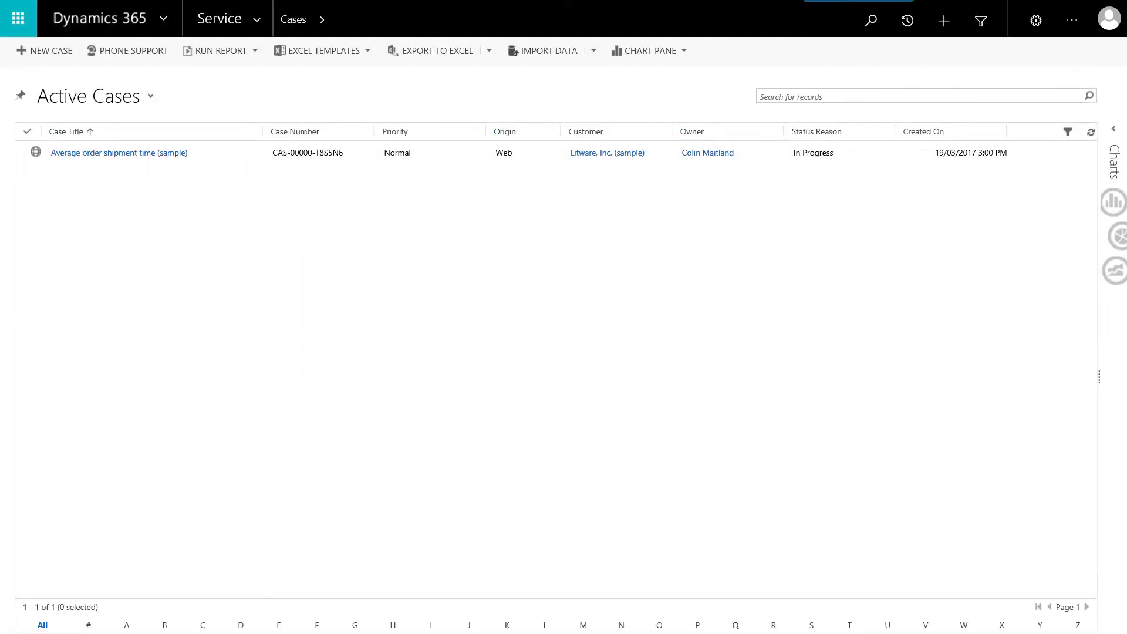
Open the Average order shipment time case from the active cases list
double_click(22, 159)
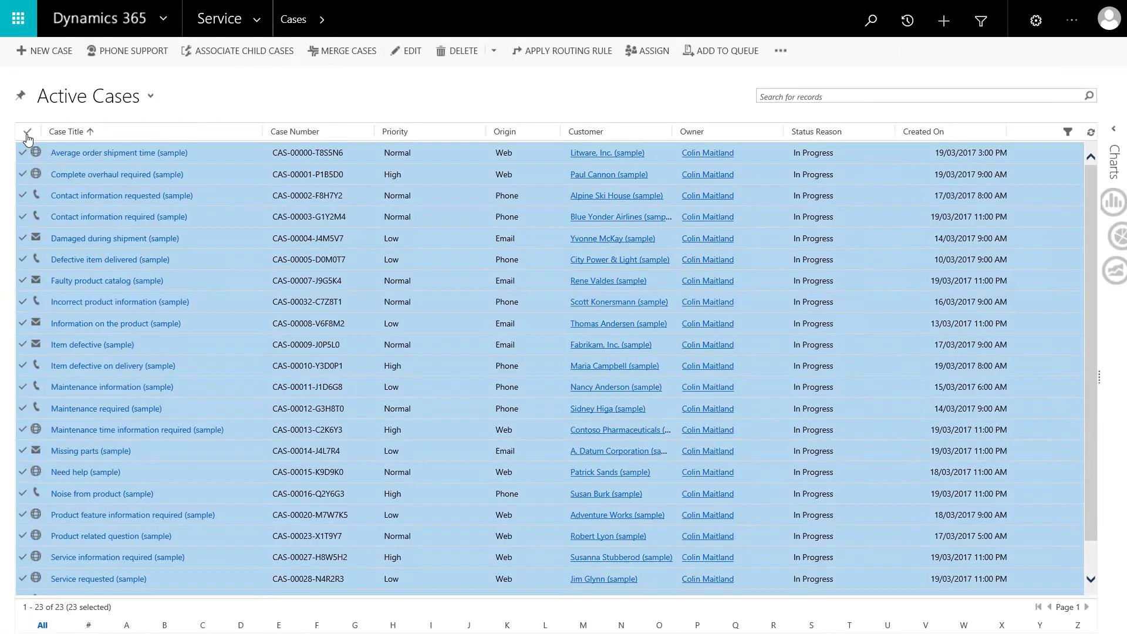
Add the Customer Service team to the sharing list for all selected active cases
click(780, 50)
click(792, 137)
click(312, 249)
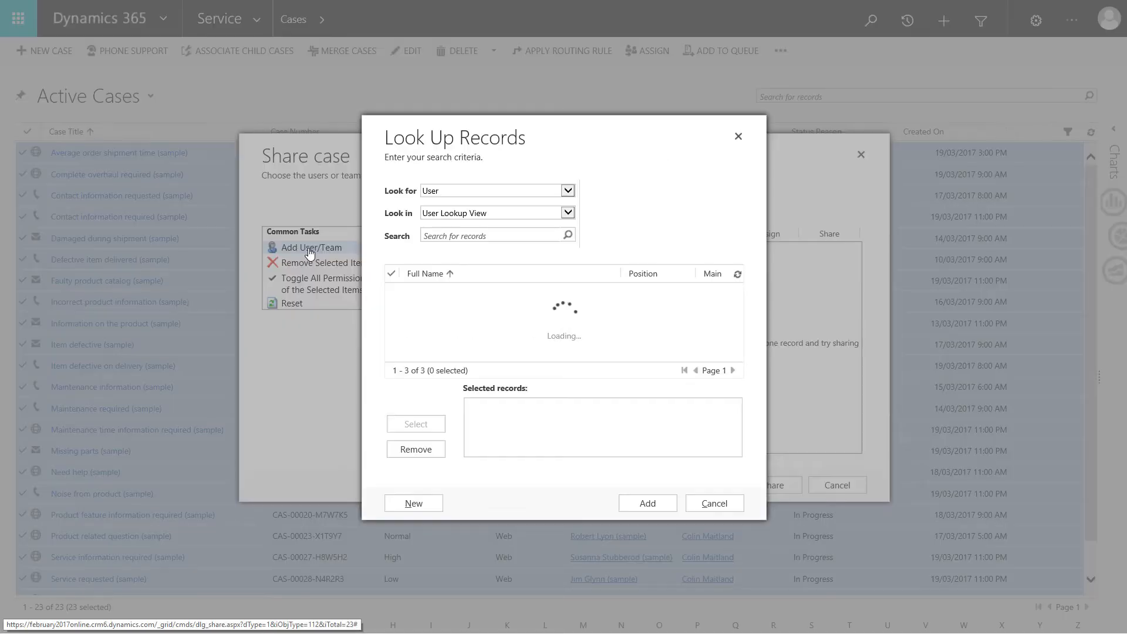
click(465, 191)
click(450, 201)
click(392, 295)
click(415, 423)
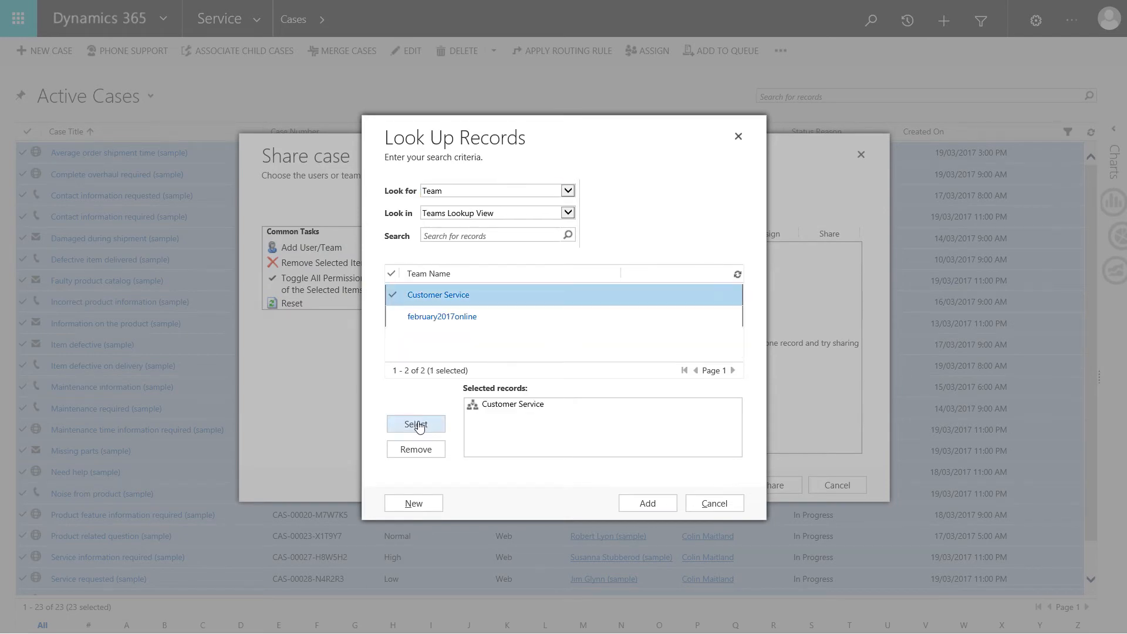
click(648, 503)
Grant the Customer Service team Write and Append permissions and share the selected cases
click(588, 250)
click(710, 250)
click(772, 485)
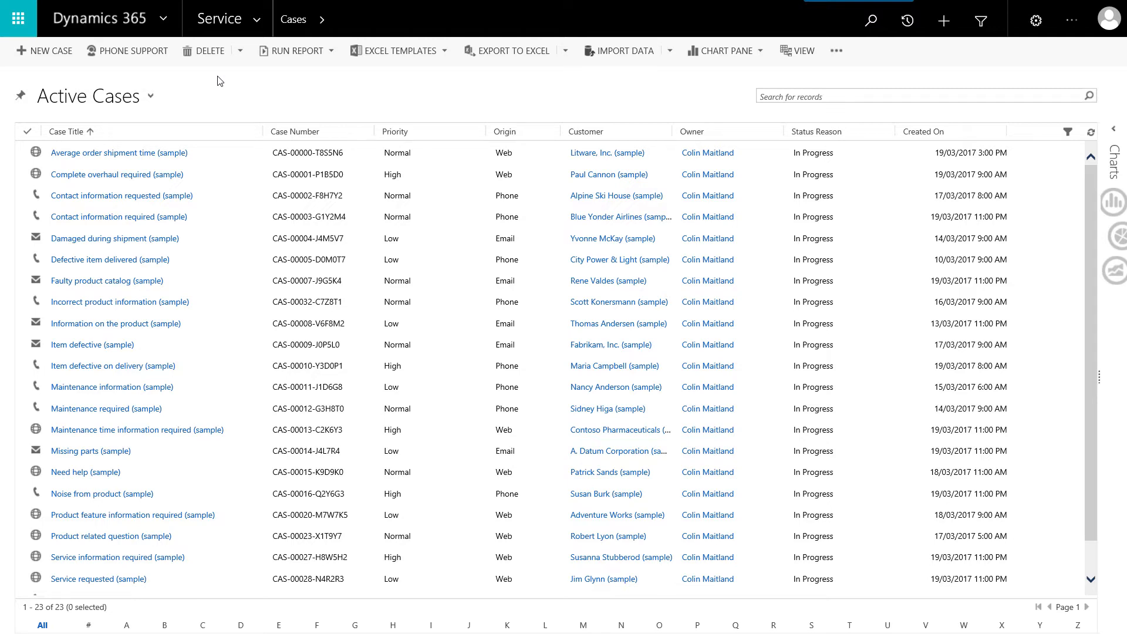
Go to the Solutions page in the Settings area
click(260, 23)
click(523, 83)
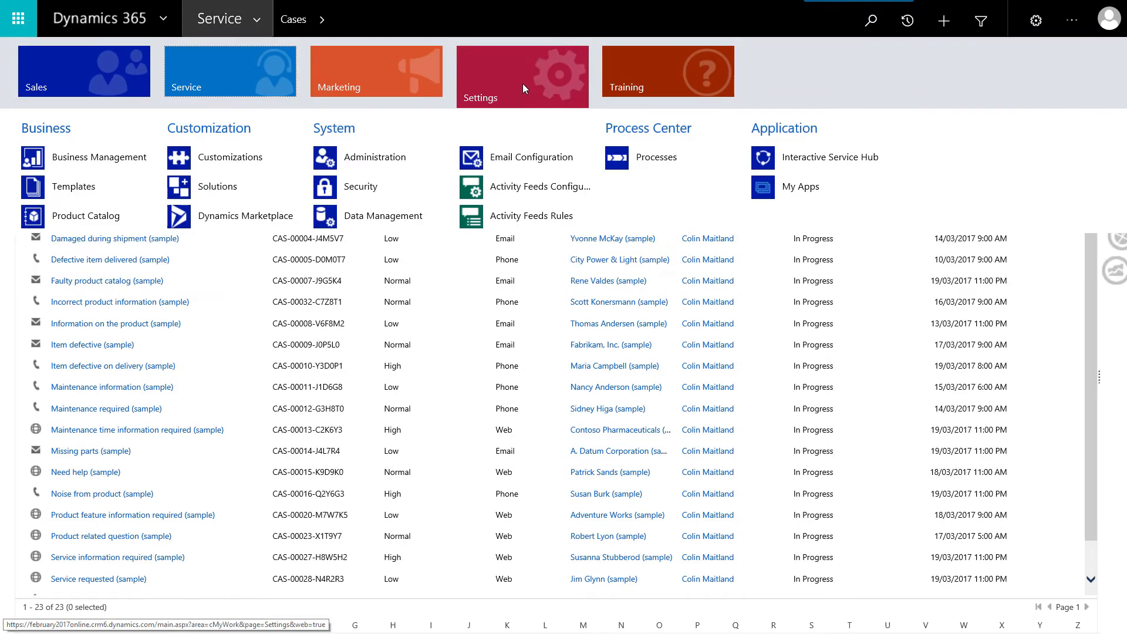
click(235, 185)
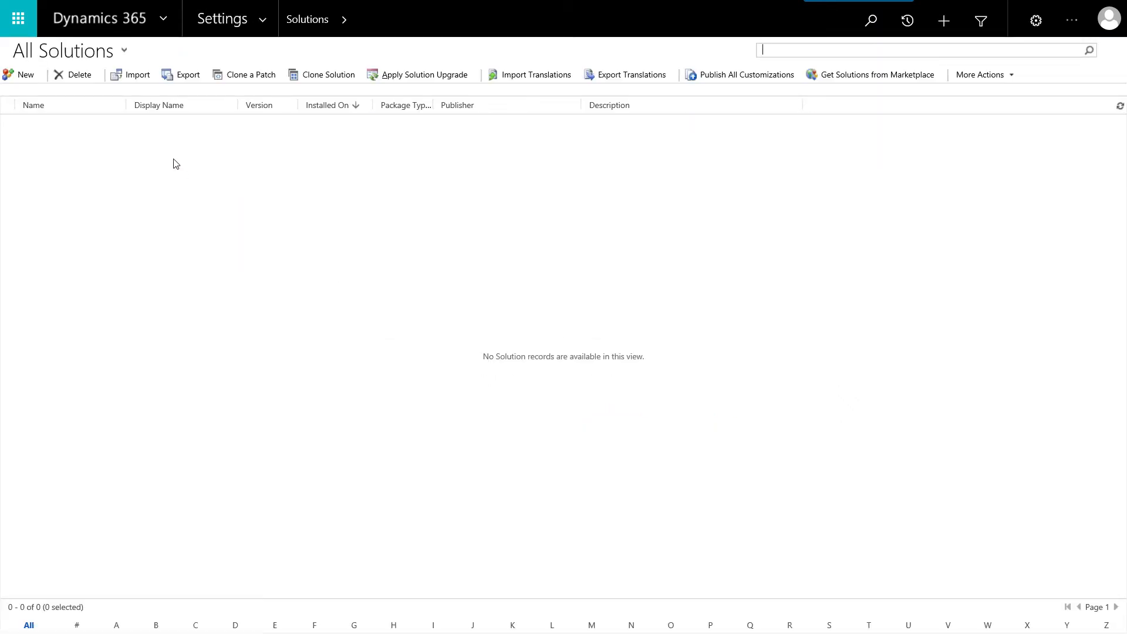
Create and save a solution named Case Customisations with the existing personal publisher and version 2017.03.20.1
click(23, 75)
text(C)
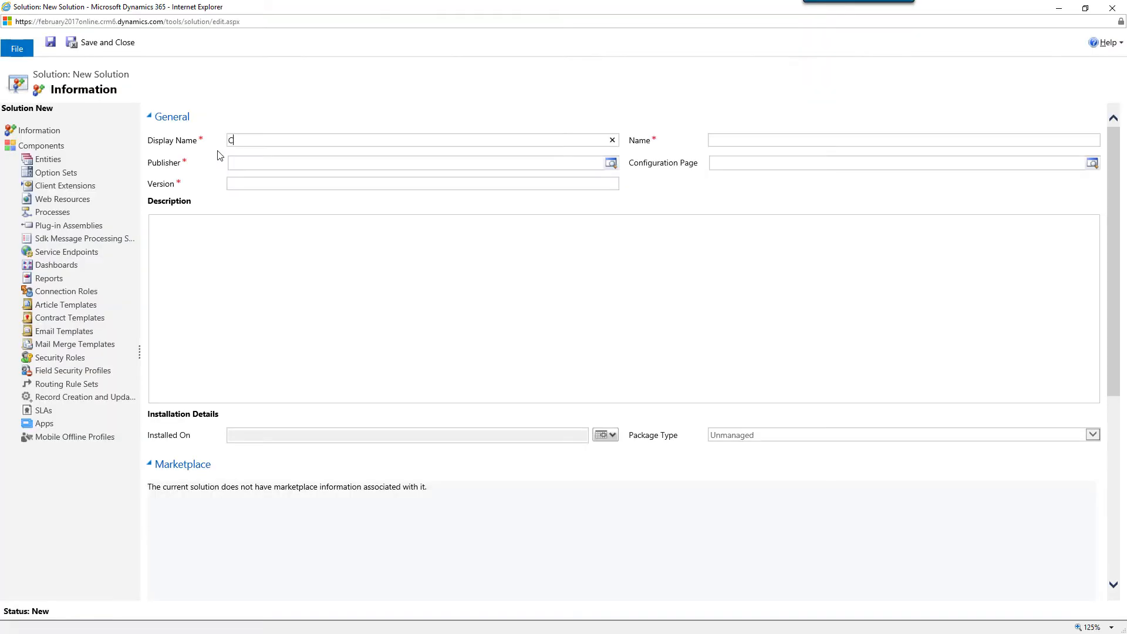
text(ase Customisations)
key(Tab)
text(Colin)
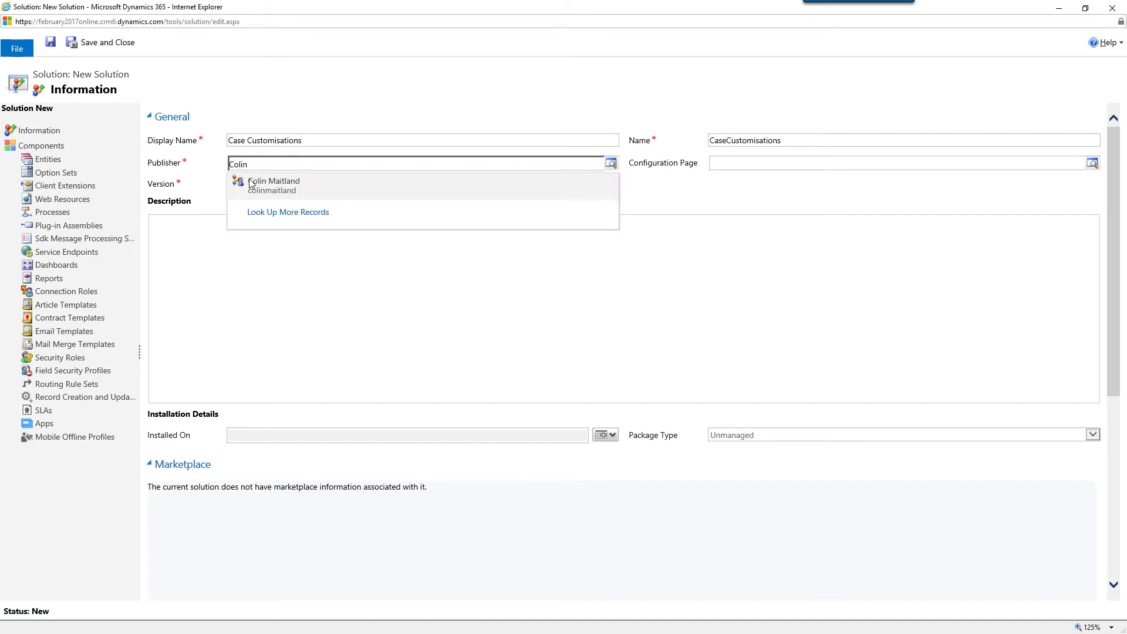
key(Tab)
text(2017.03.01)
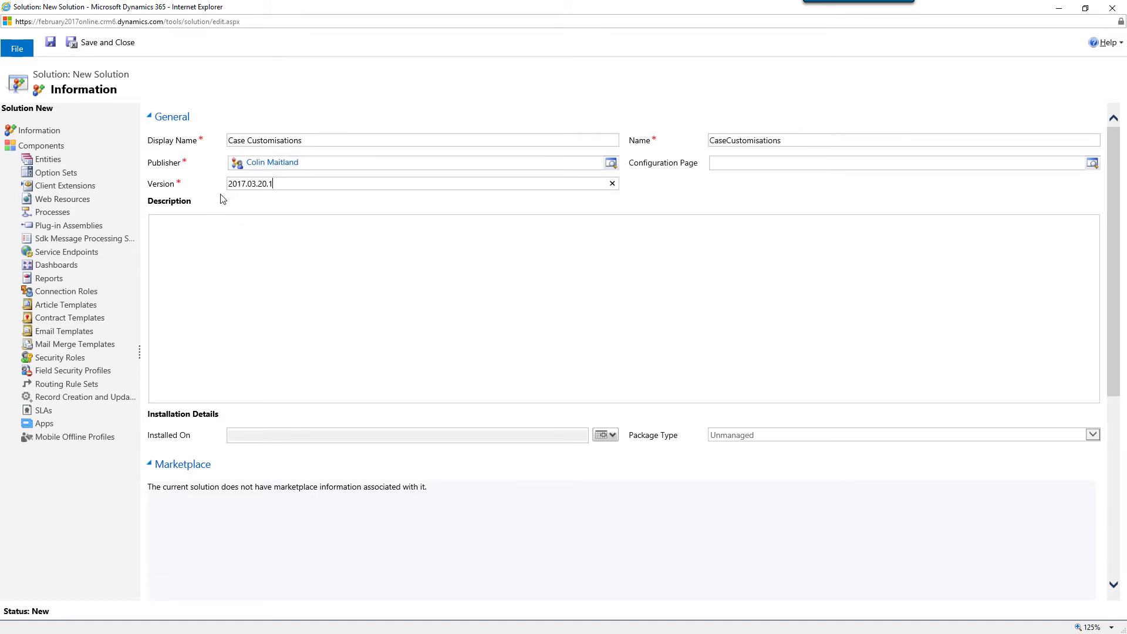
key(ctrl+s)
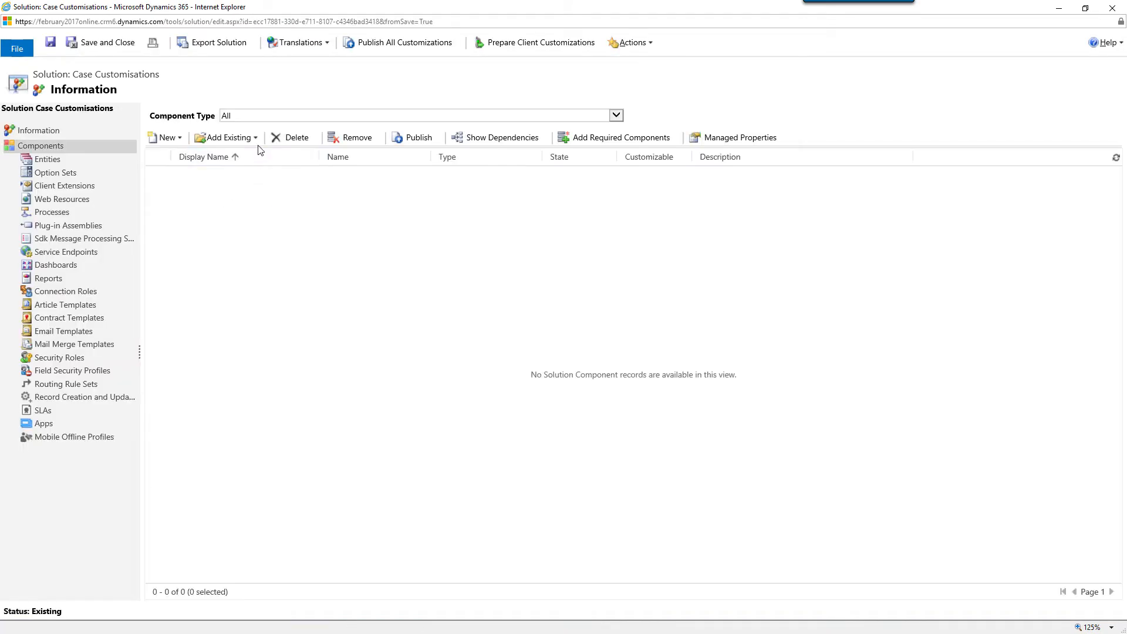
Add the existing Case entity to the solution, including its Main form named Case
click(252, 138)
click(234, 156)
drag(837, 295, 836, 309)
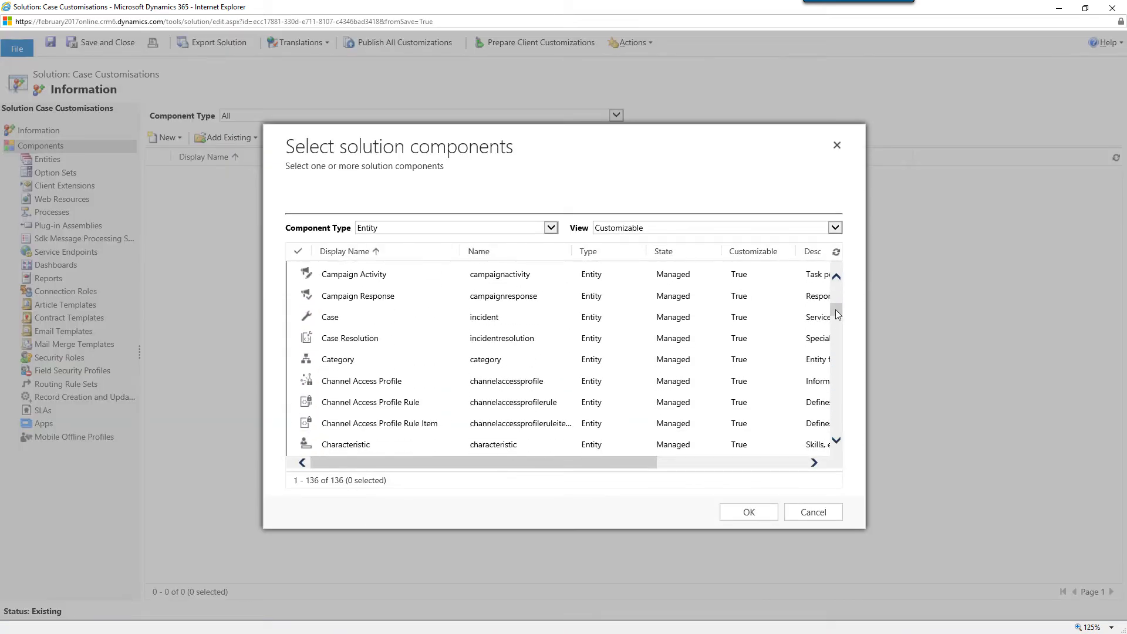
click(824, 317)
click(751, 513)
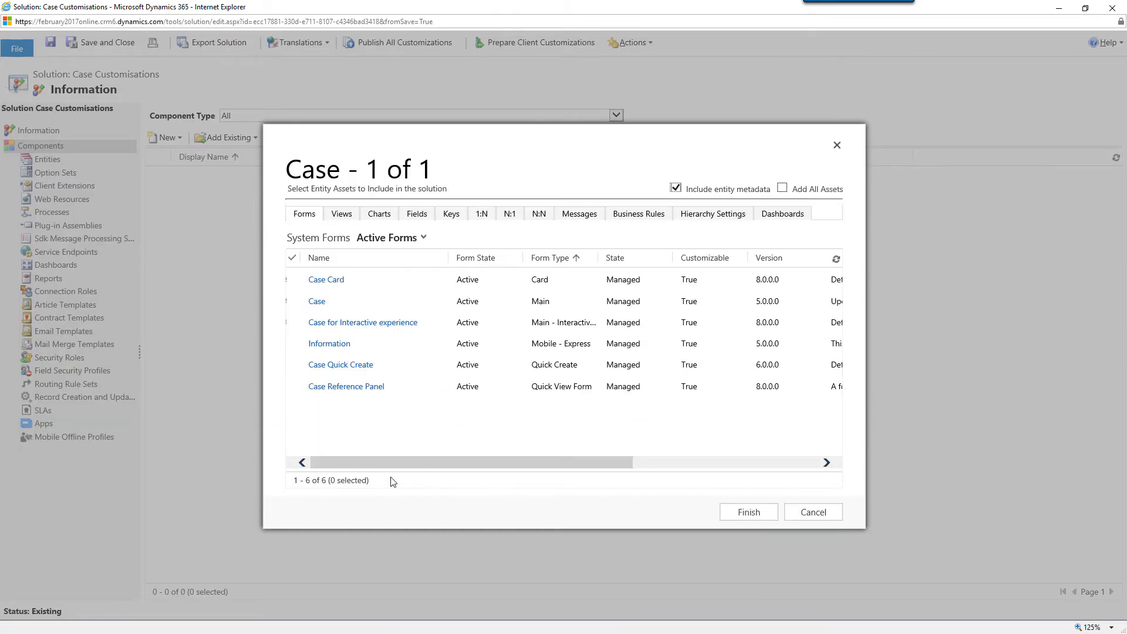
click(292, 301)
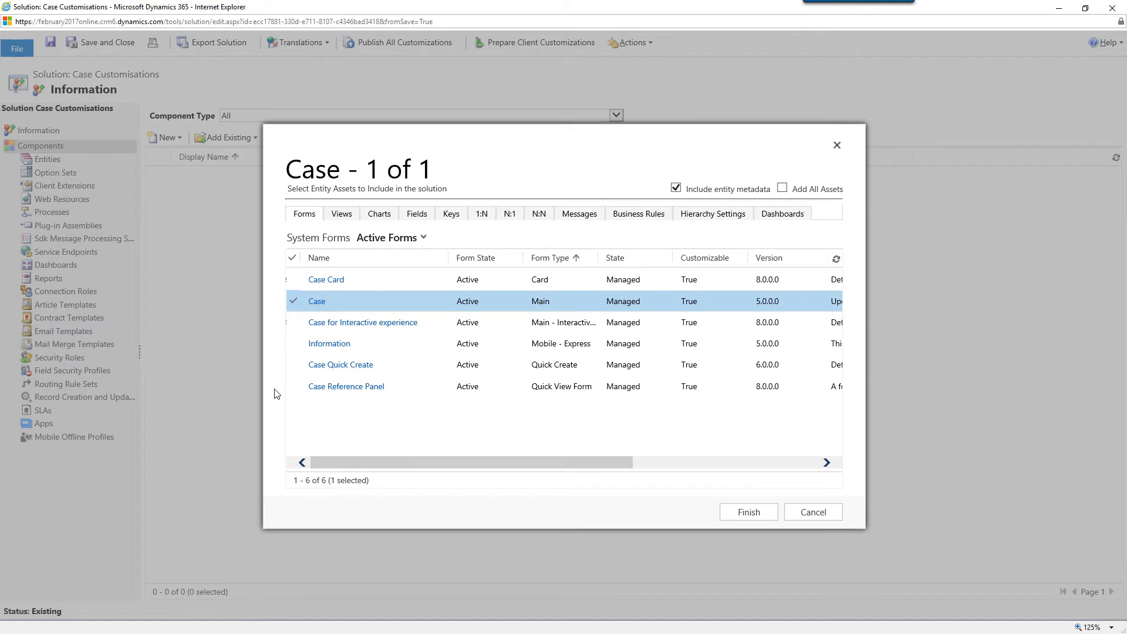
click(448, 513)
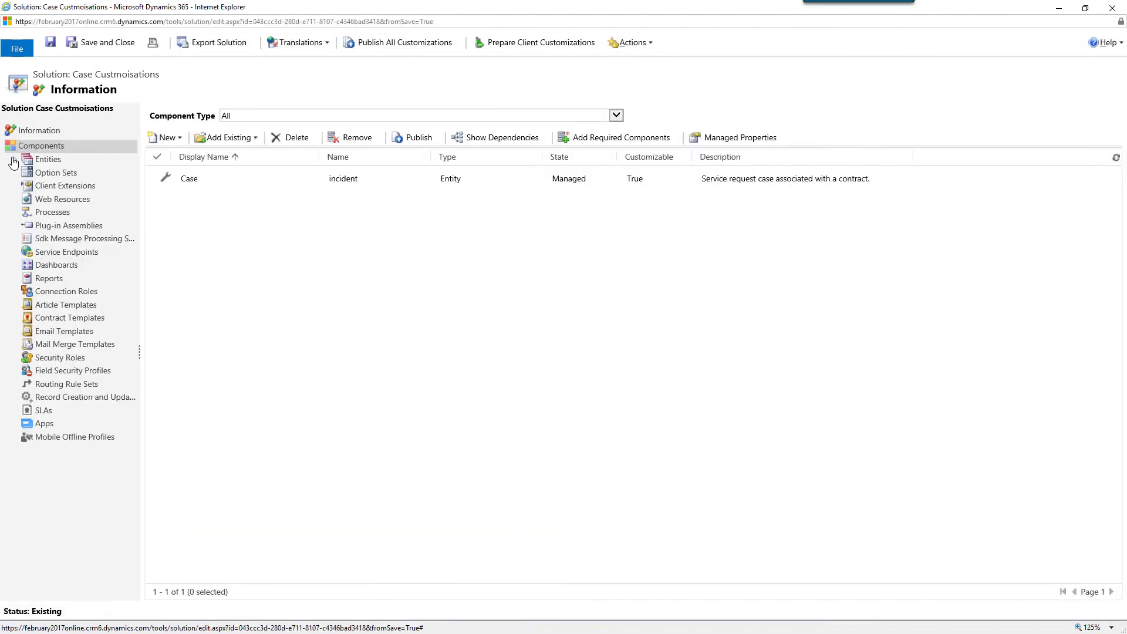
Enable Access Teams for the Case entity, save and publish the change, and close the solution
click(15, 161)
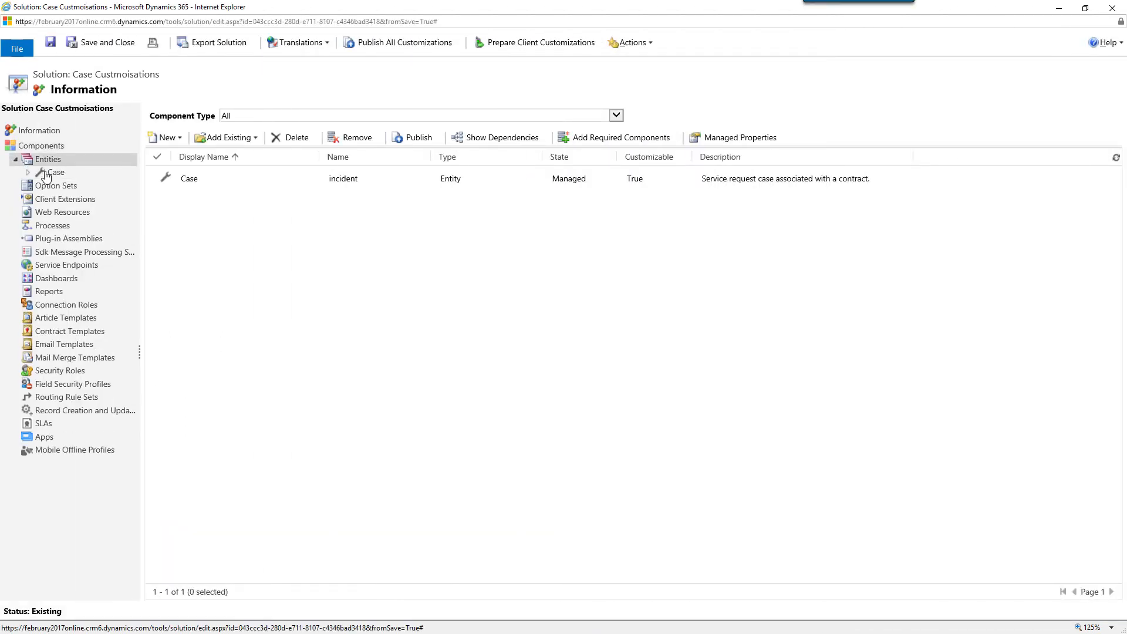
click(47, 174)
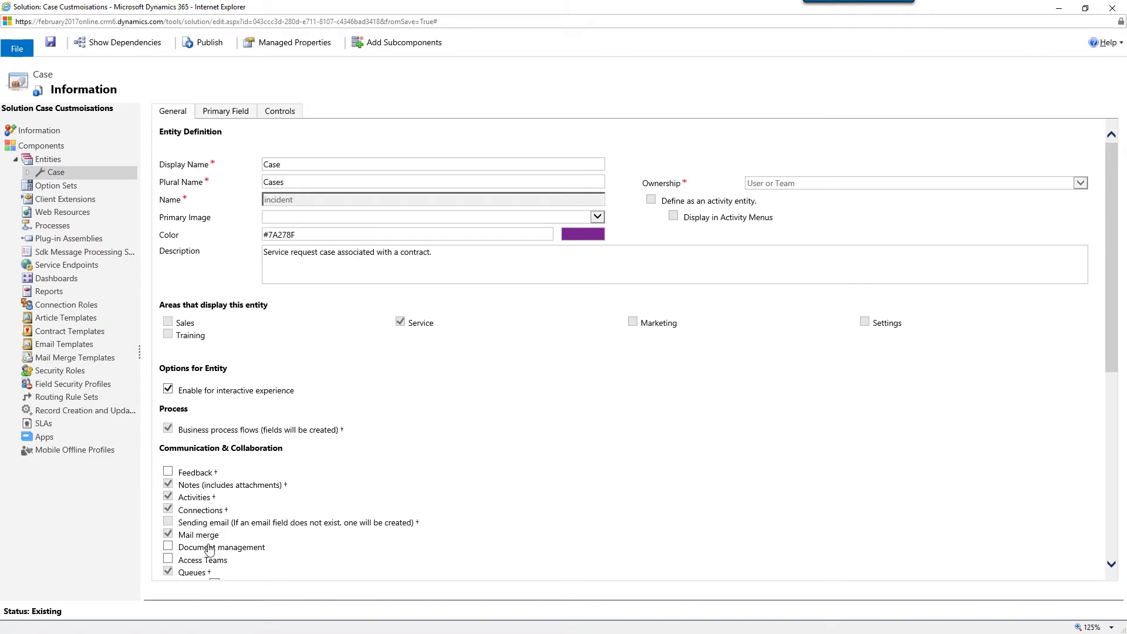
click(169, 560)
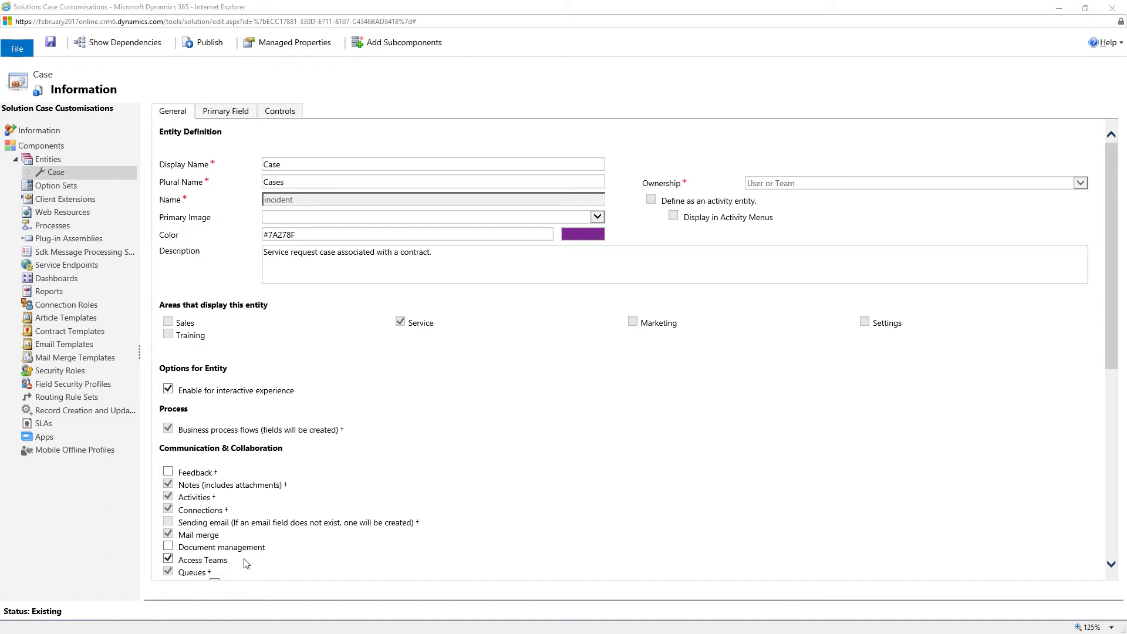
click(51, 43)
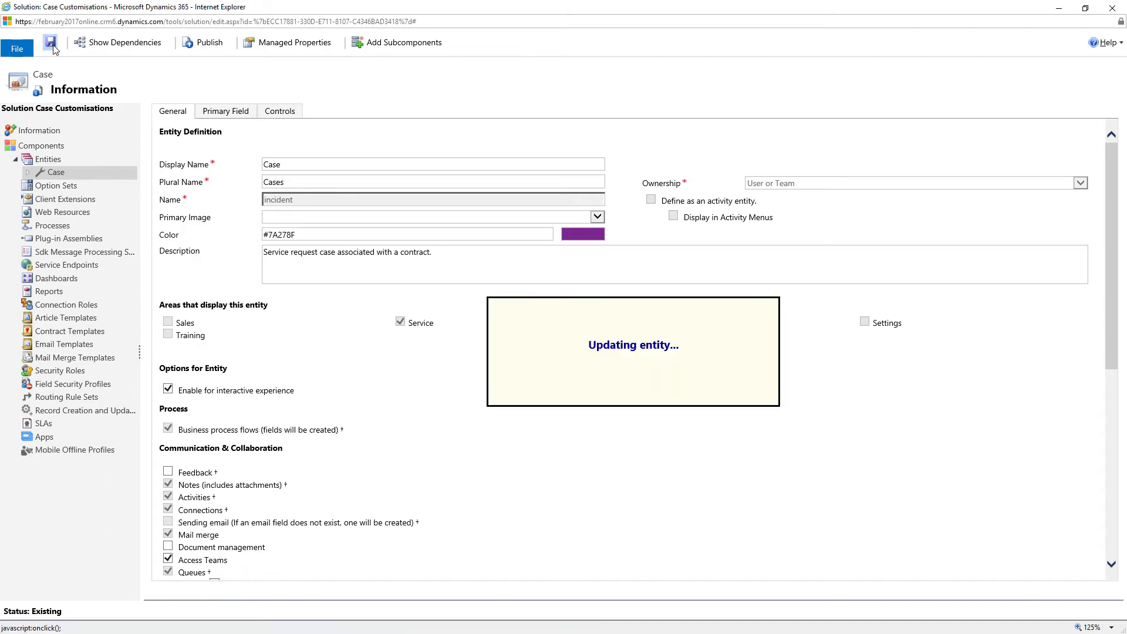
click(210, 50)
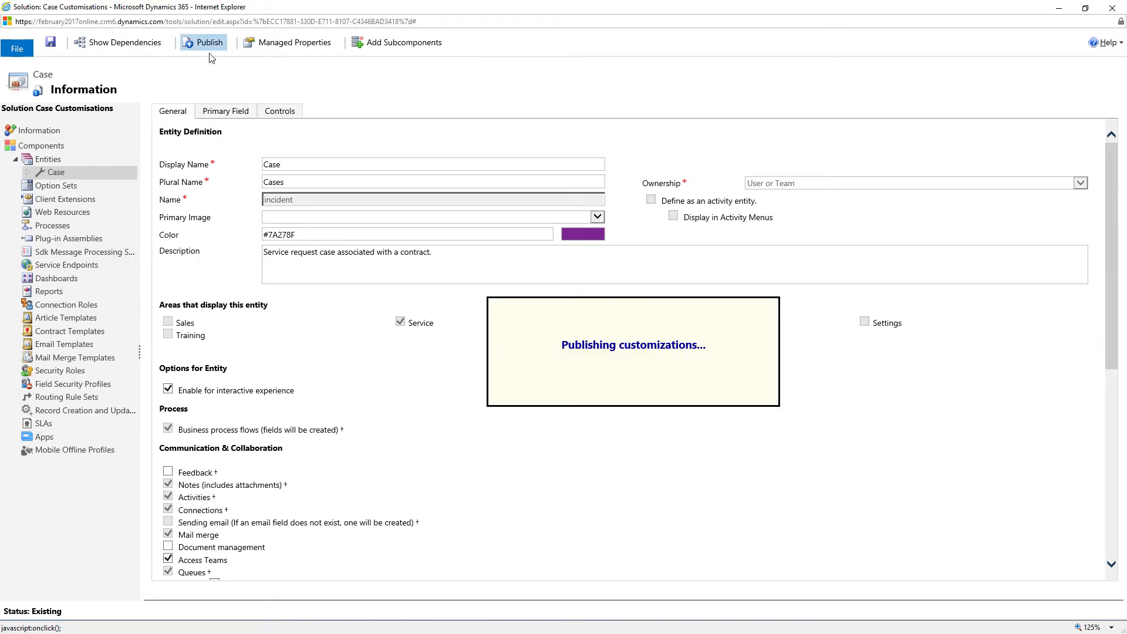
click(1112, 9)
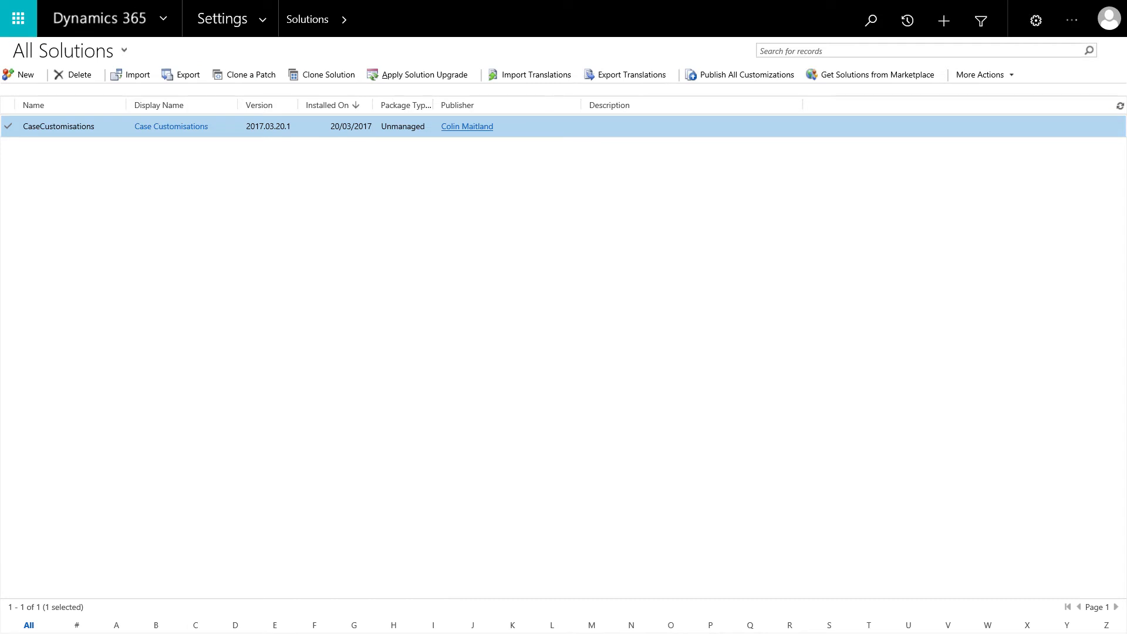
Open the Access Team Templates list from the Security area of Settings
click(264, 28)
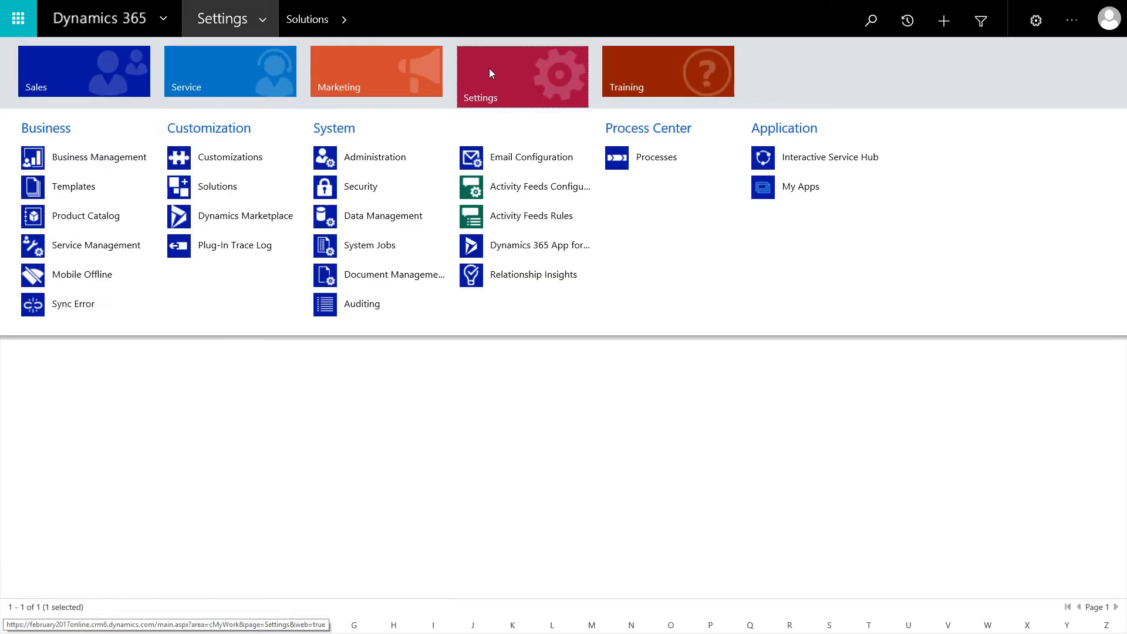
click(366, 189)
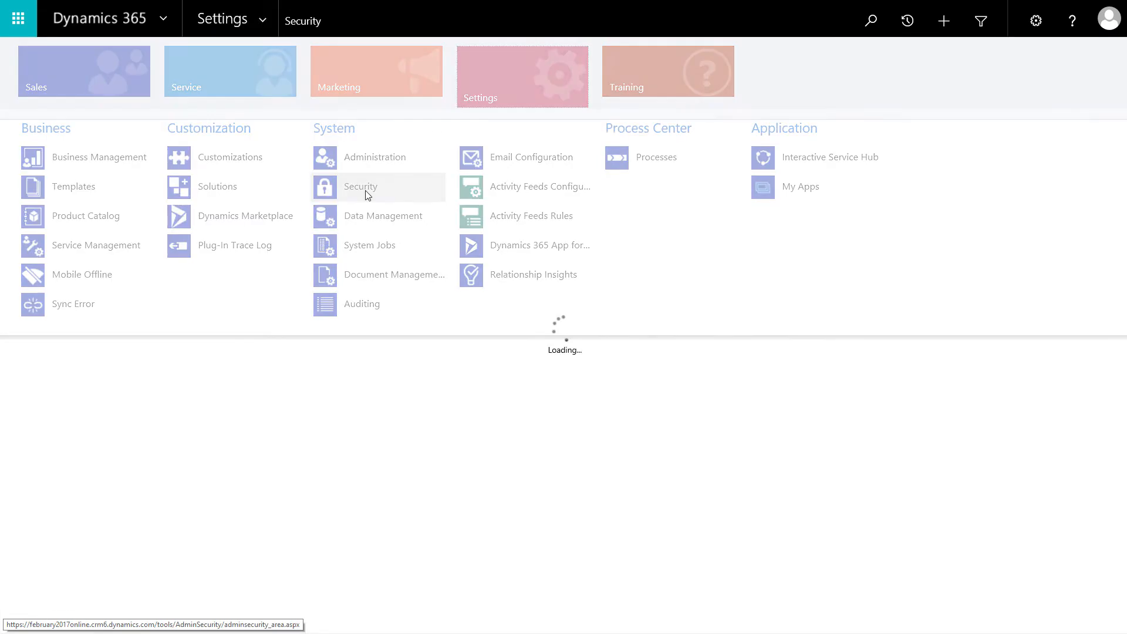
click(618, 274)
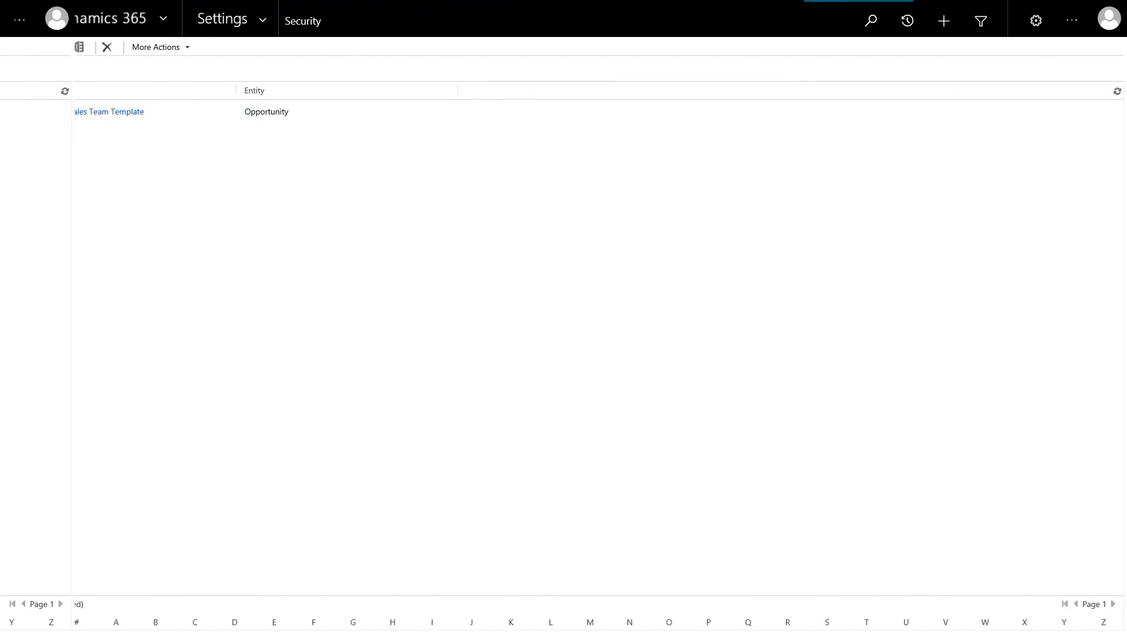
Start a new team template named Cases (Read/Write) for the Case entity
click(11, 52)
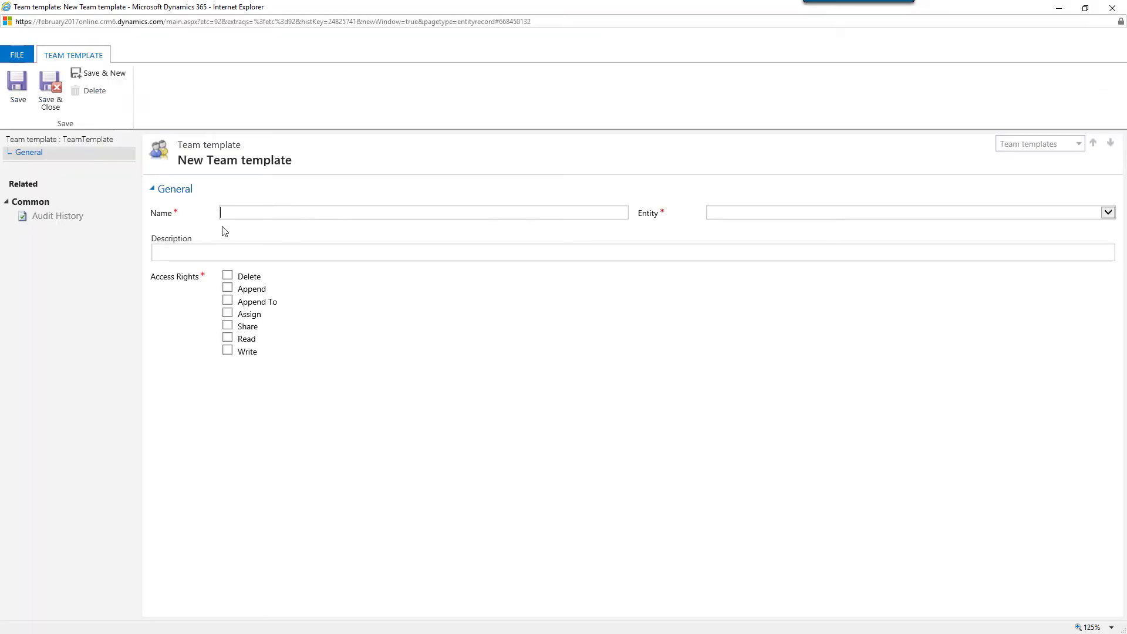
text(Cases (Read/Write))
click(782, 214)
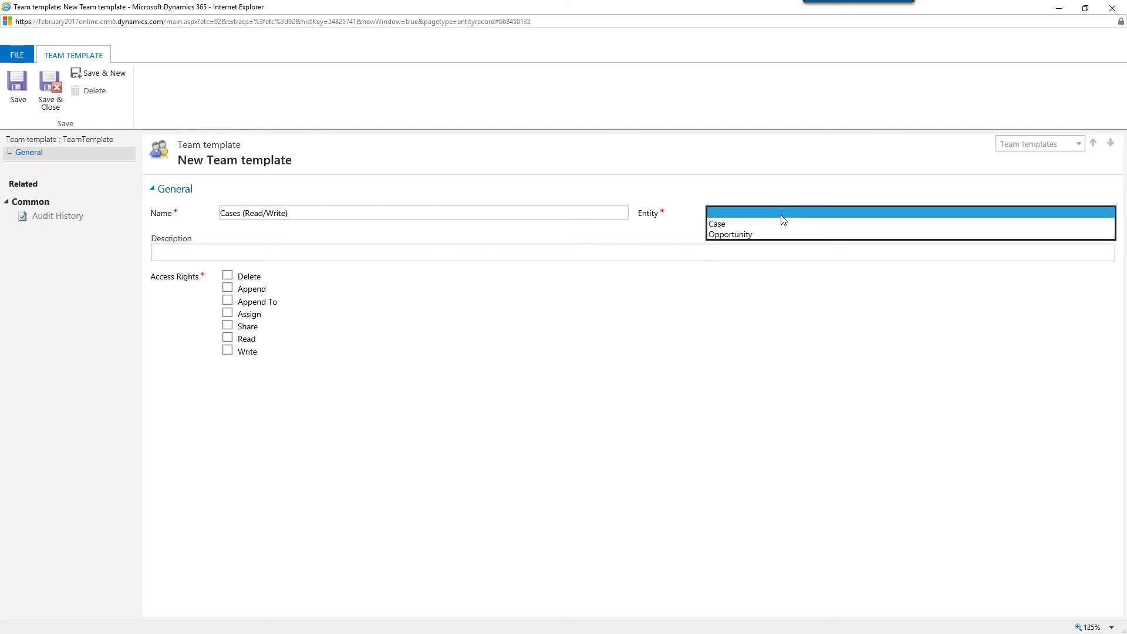
click(780, 228)
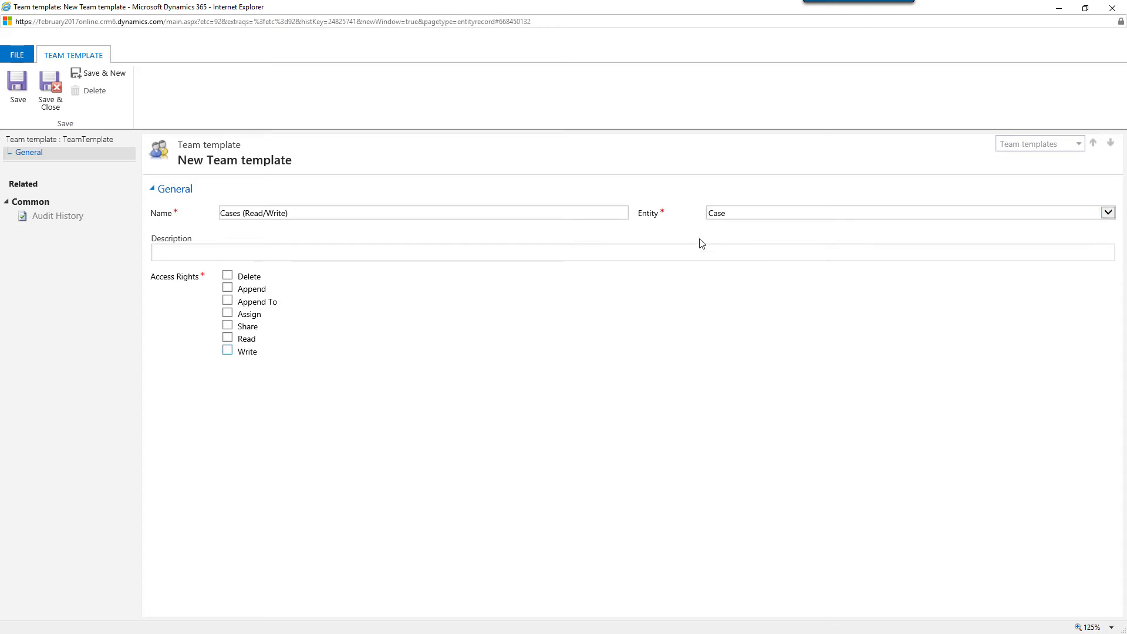
Grant the Append, Append To, Read and Write access rights to the template, then save and close it
click(242, 290)
click(245, 306)
click(244, 339)
click(243, 351)
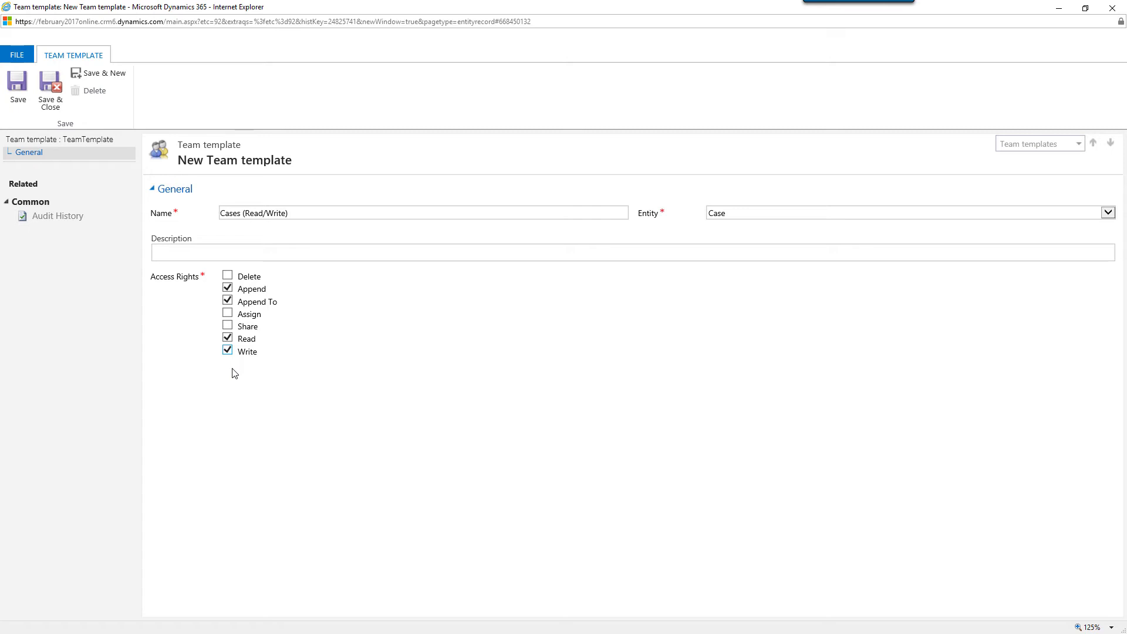
click(52, 88)
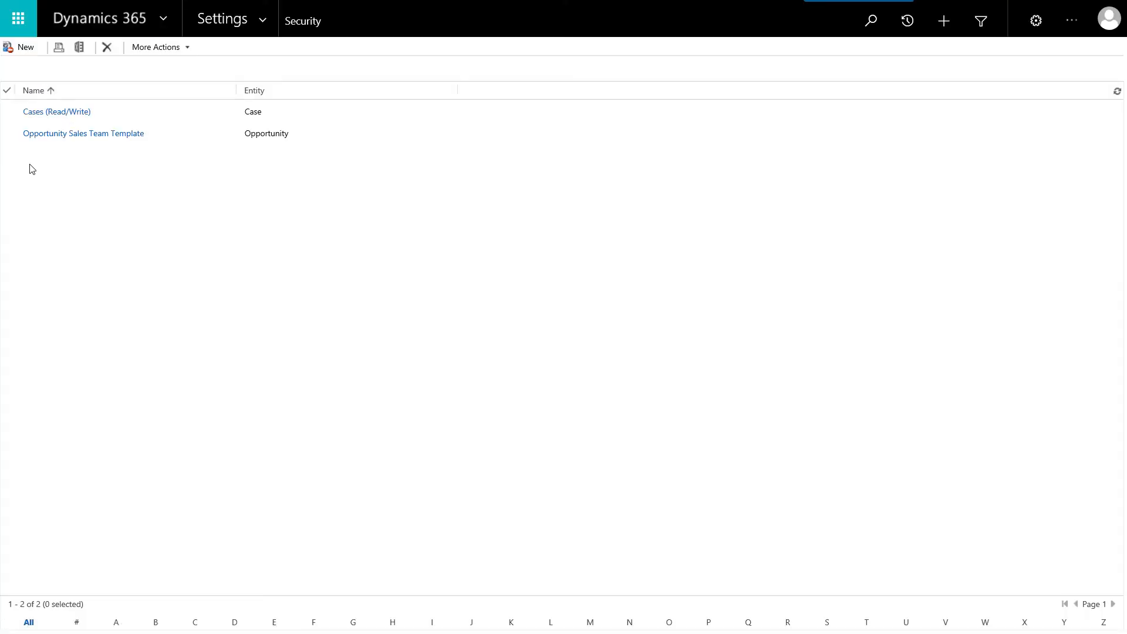
Create a team template named Cases (Read Only) for the Case entity with only the Read access right, then save and close it
click(26, 50)
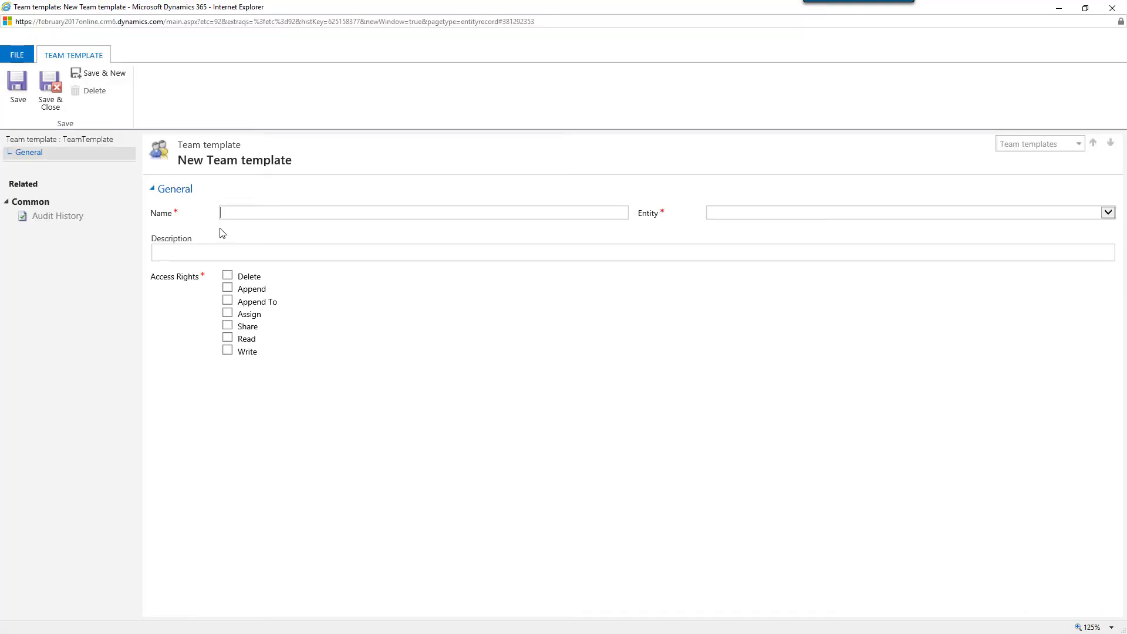
text(Cases)
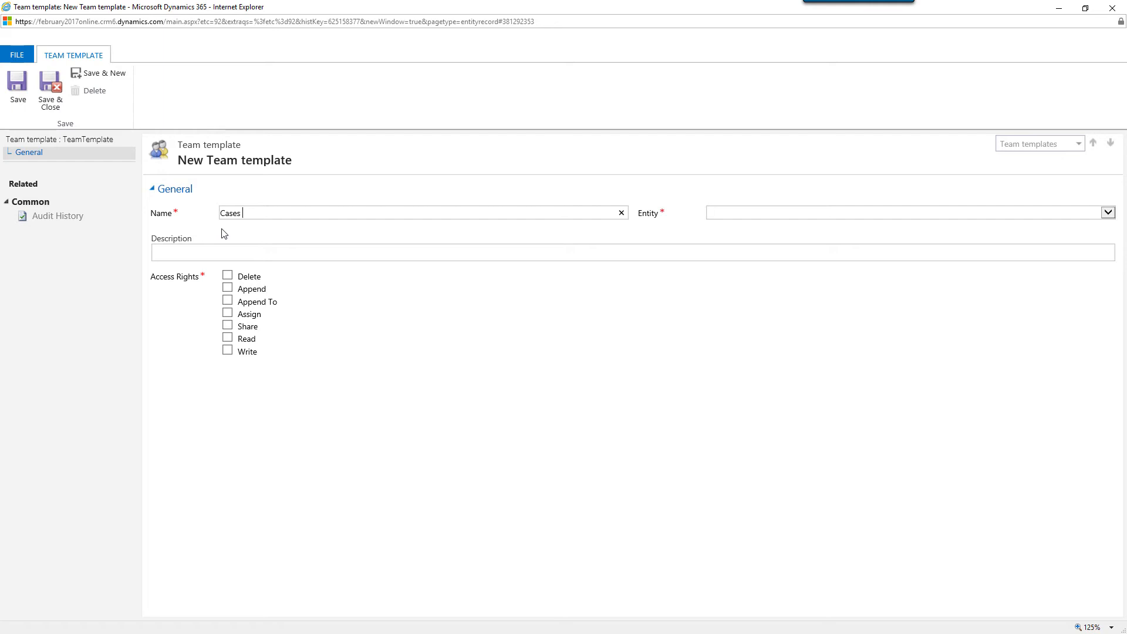
text( (Read On)
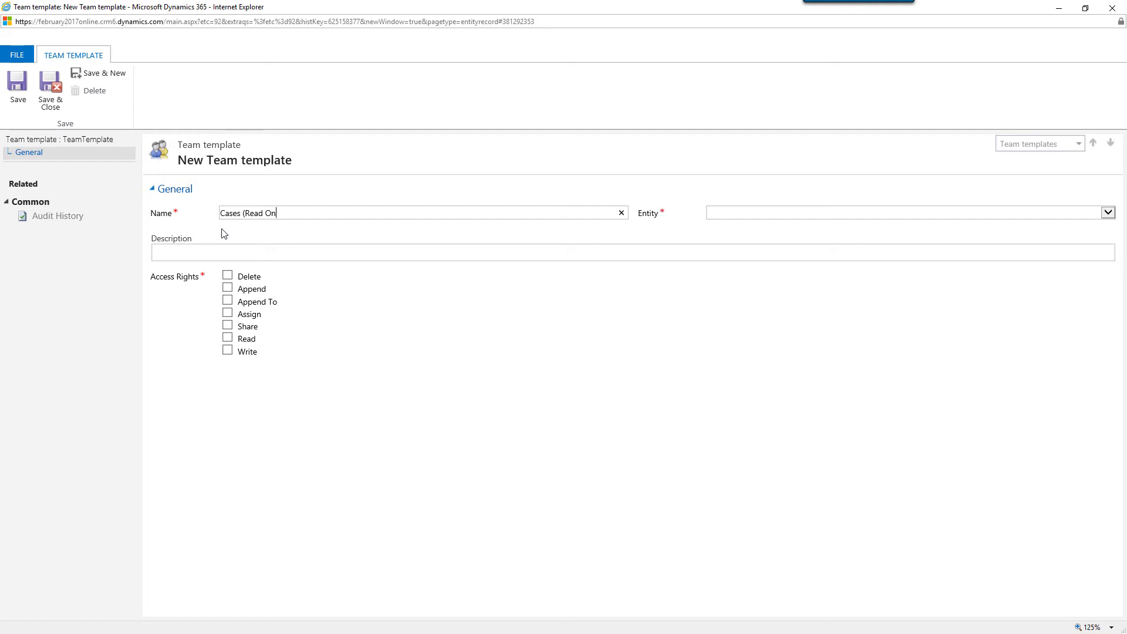
text(ly))
click(750, 218)
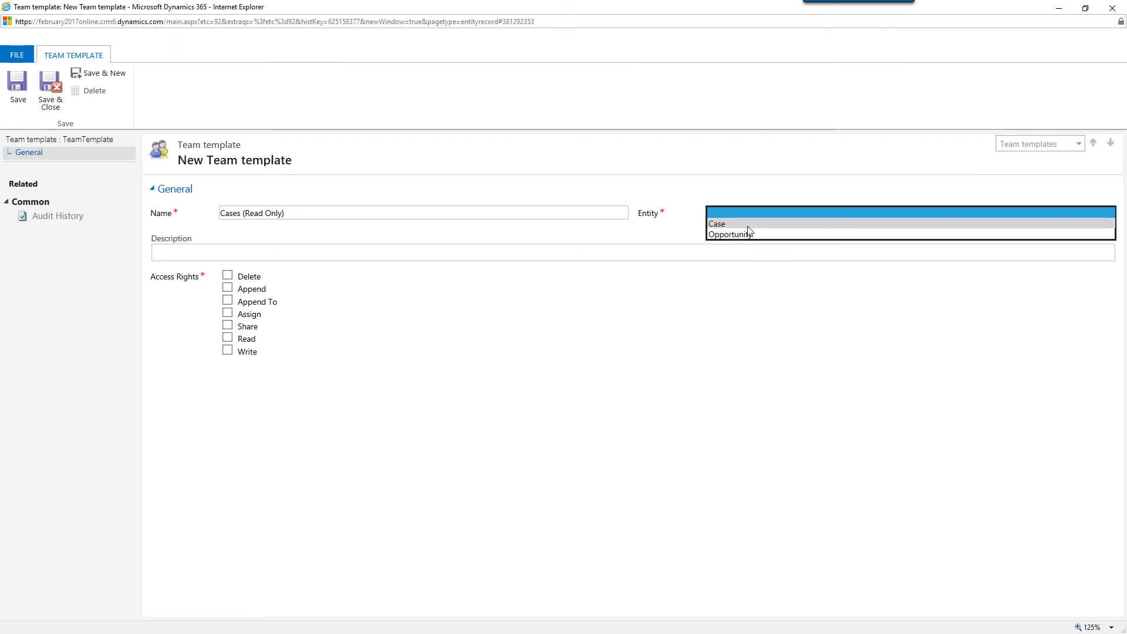
click(749, 226)
click(256, 344)
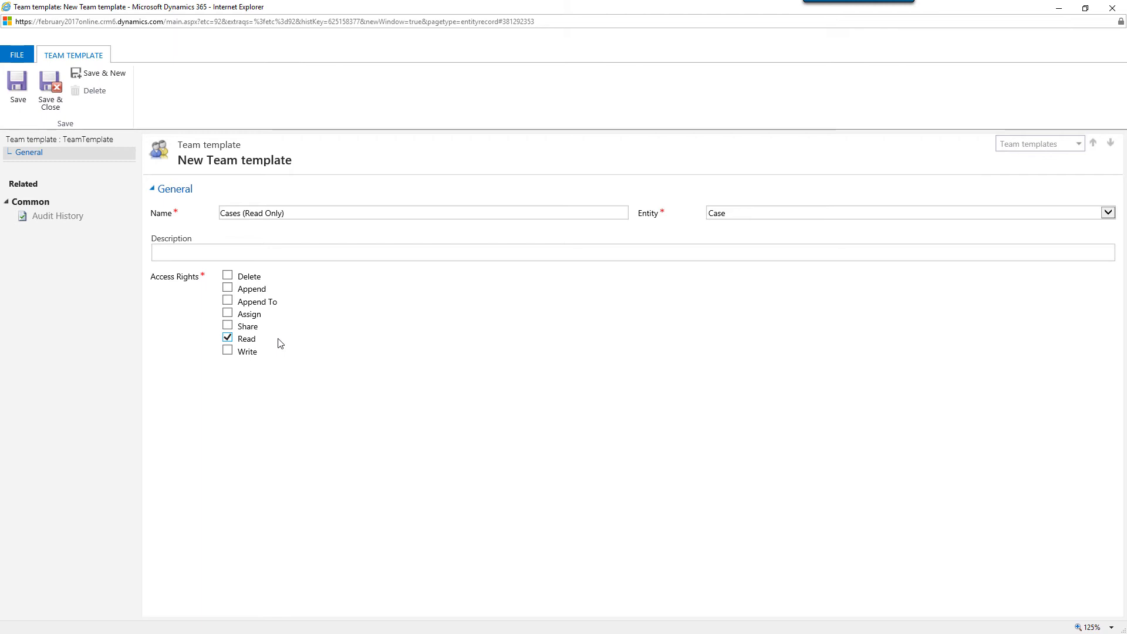
click(58, 90)
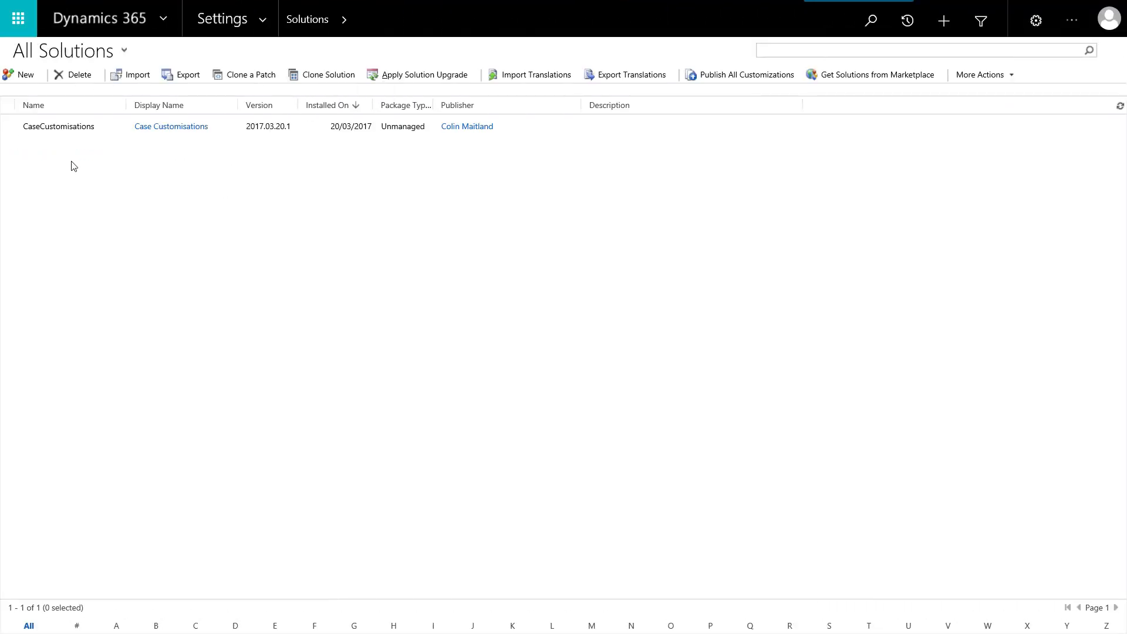
Open the Case entity's Main form for editing from the Case Customisations solution
double_click(10, 127)
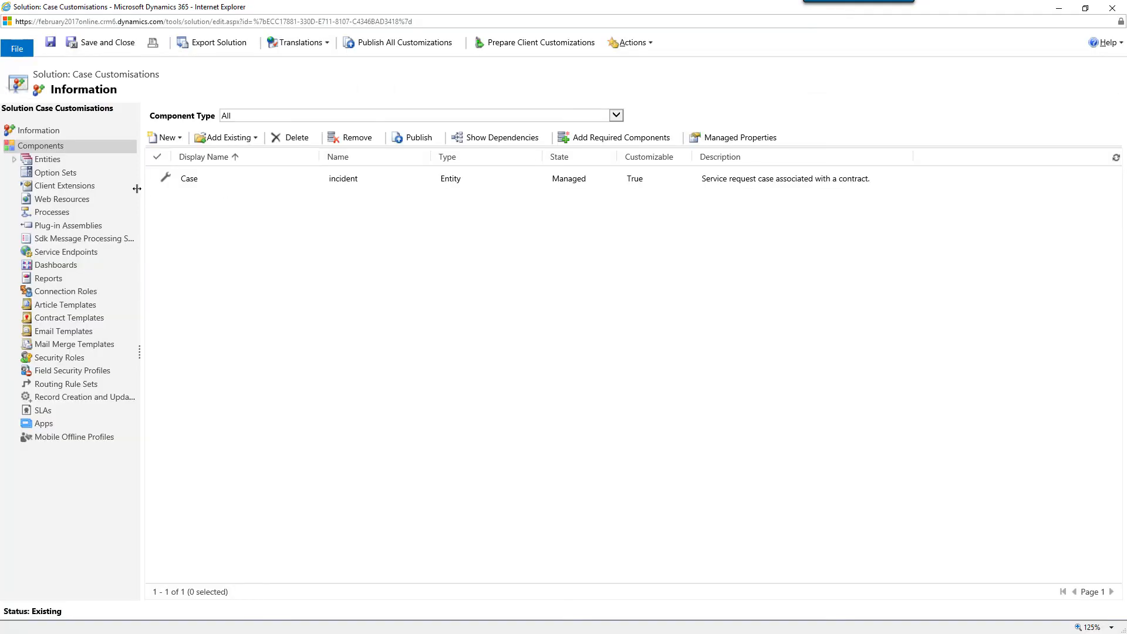
click(14, 160)
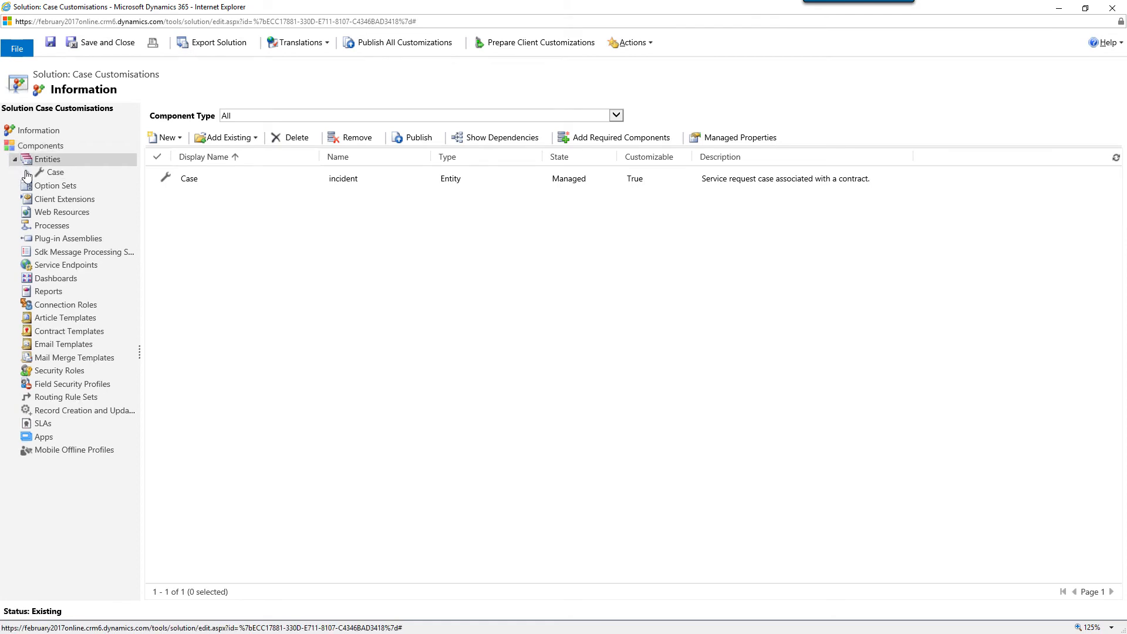
click(28, 173)
click(63, 192)
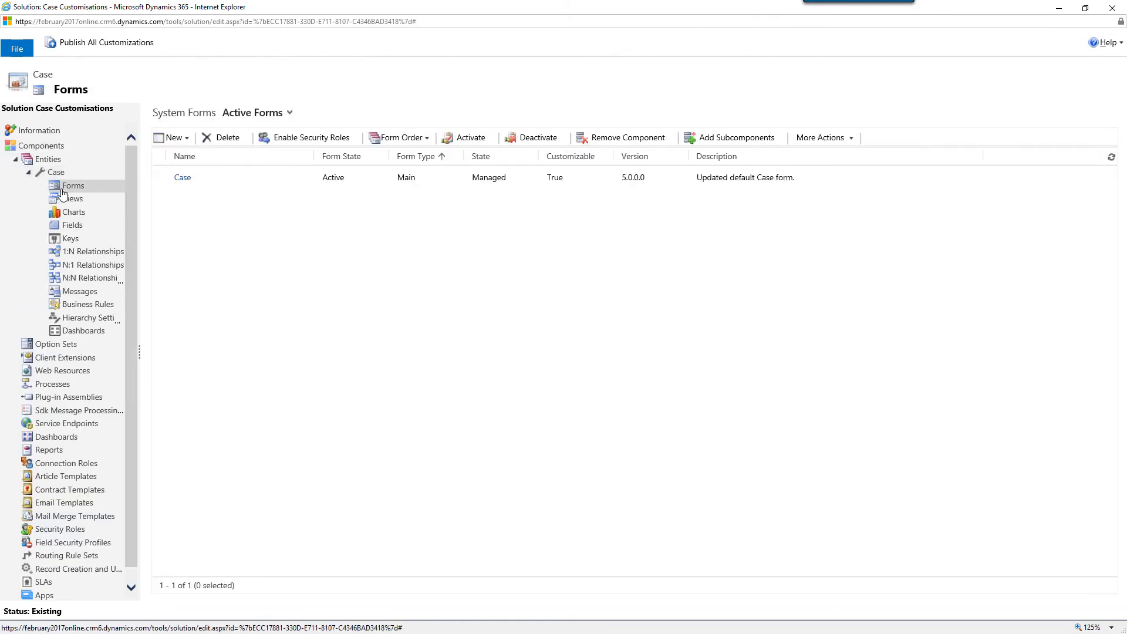
double_click(166, 180)
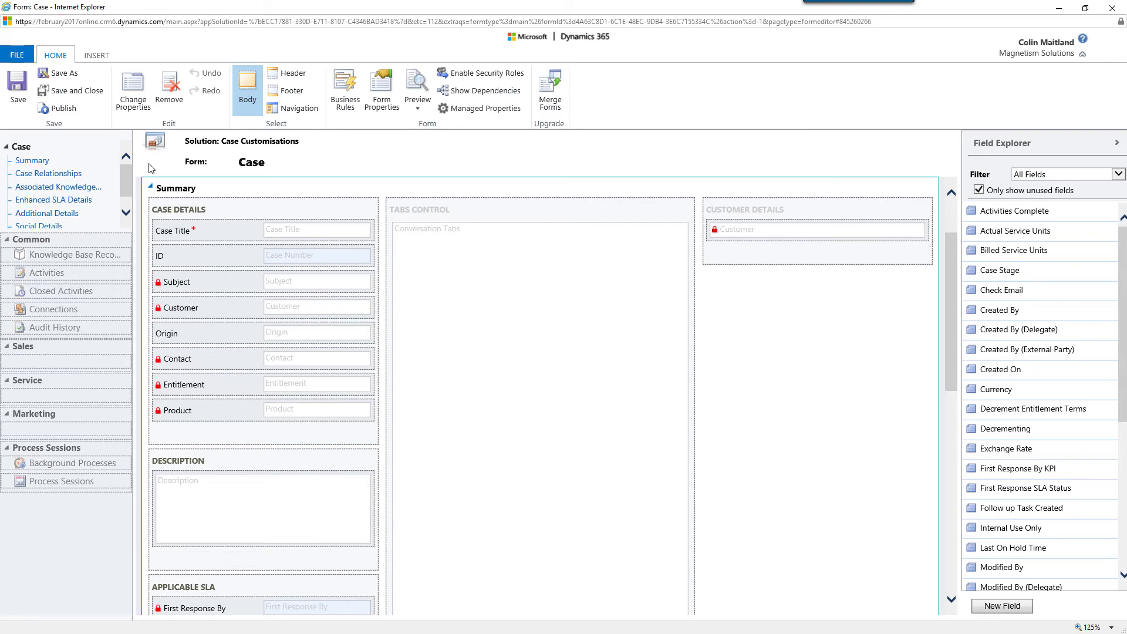
Insert a two-column tab below the Summary tab, with the name SharingTab and the label Sharing
click(96, 54)
click(193, 88)
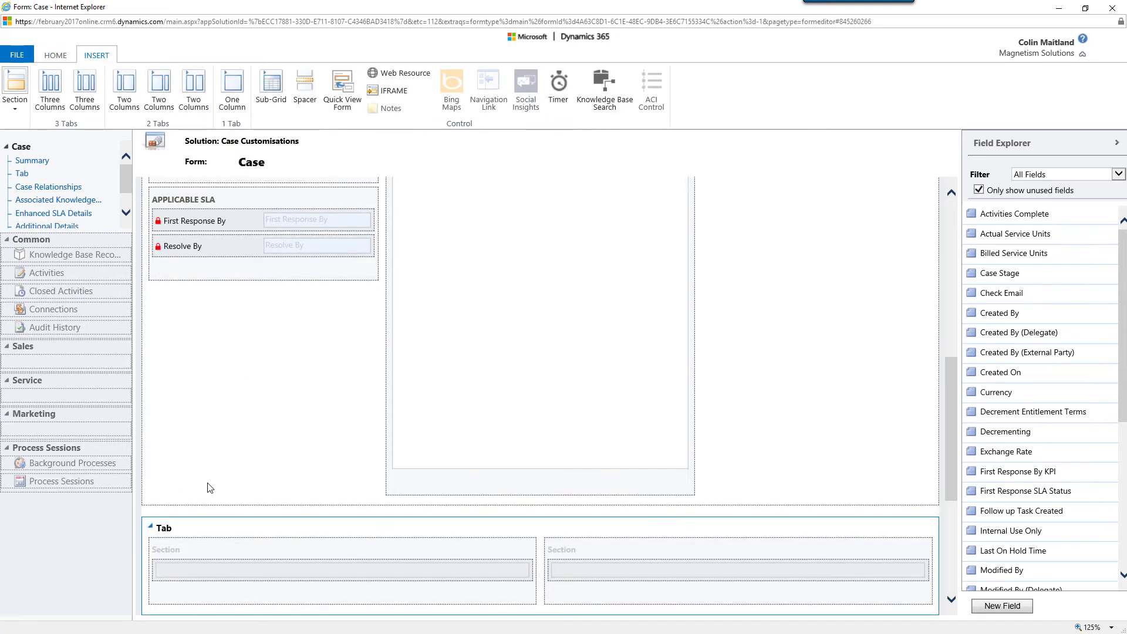
double_click(203, 528)
drag(537, 239, 498, 233)
text(SharingTab)
key(Tab)
text(Sharing)
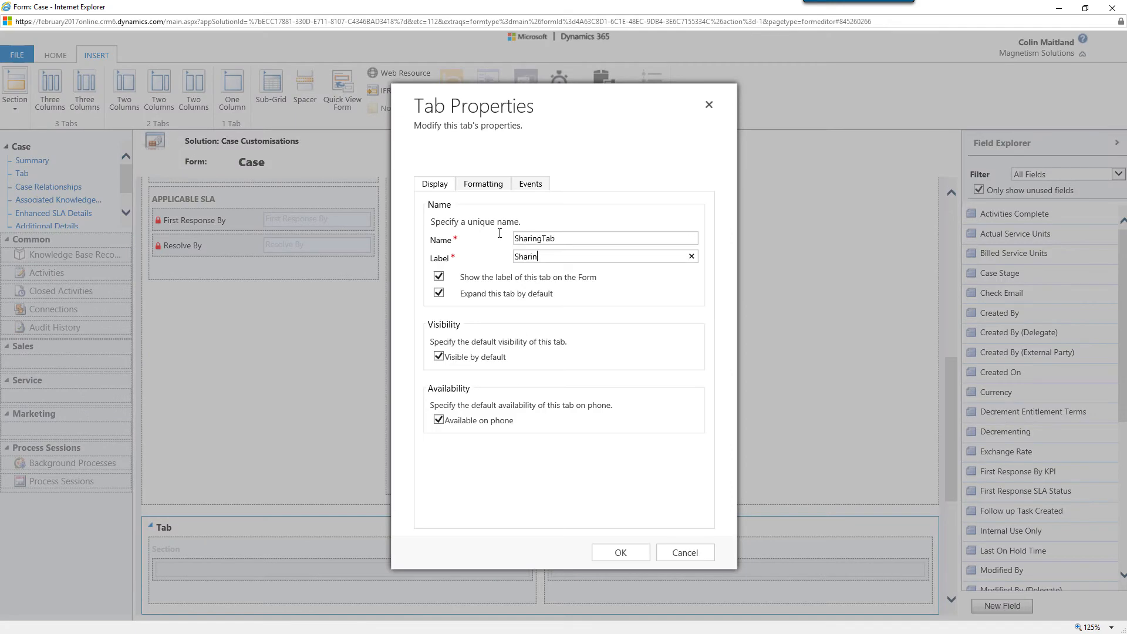
click(616, 552)
Name the Sharing tab's first section ReadWriteAccessSection, label it READ/WRITE ACCESS and show its label on the form
double_click(166, 552)
drag(563, 212, 486, 216)
text(ReadWr)
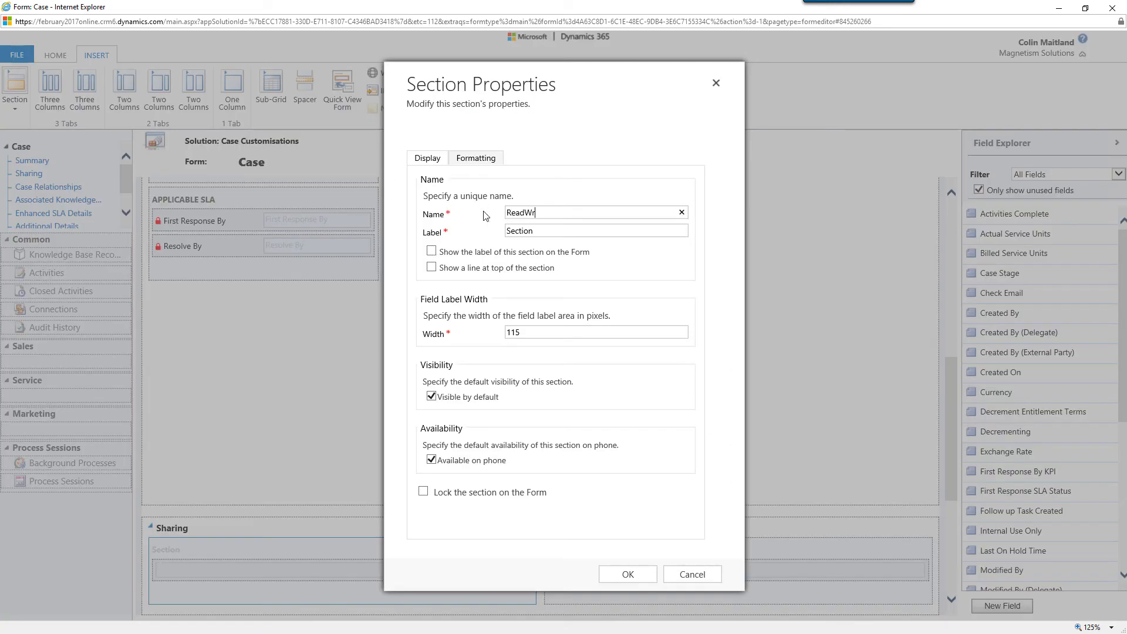
text(iteAccessSection)
key(Tab)
text(READ/WRITE ACCESS)
click(431, 251)
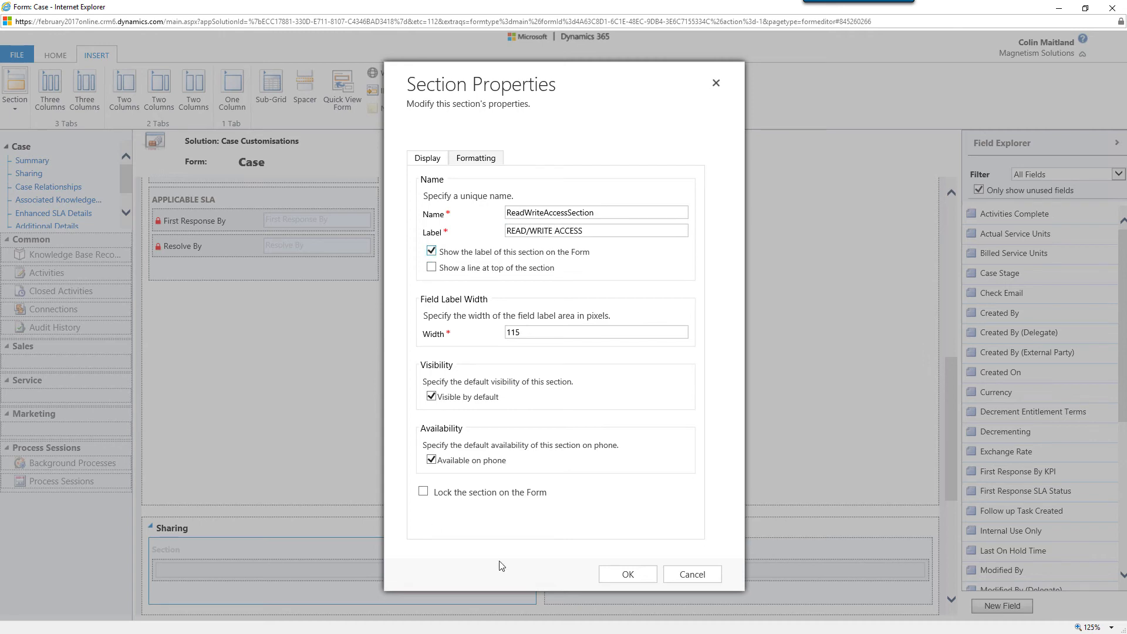
click(623, 574)
Name the Sharing tab's second section ReadOnlyAccessSection, label it READ ONLY ACCESS and show its label on the form
double_click(611, 556)
drag(564, 212, 495, 216)
text(Rea)
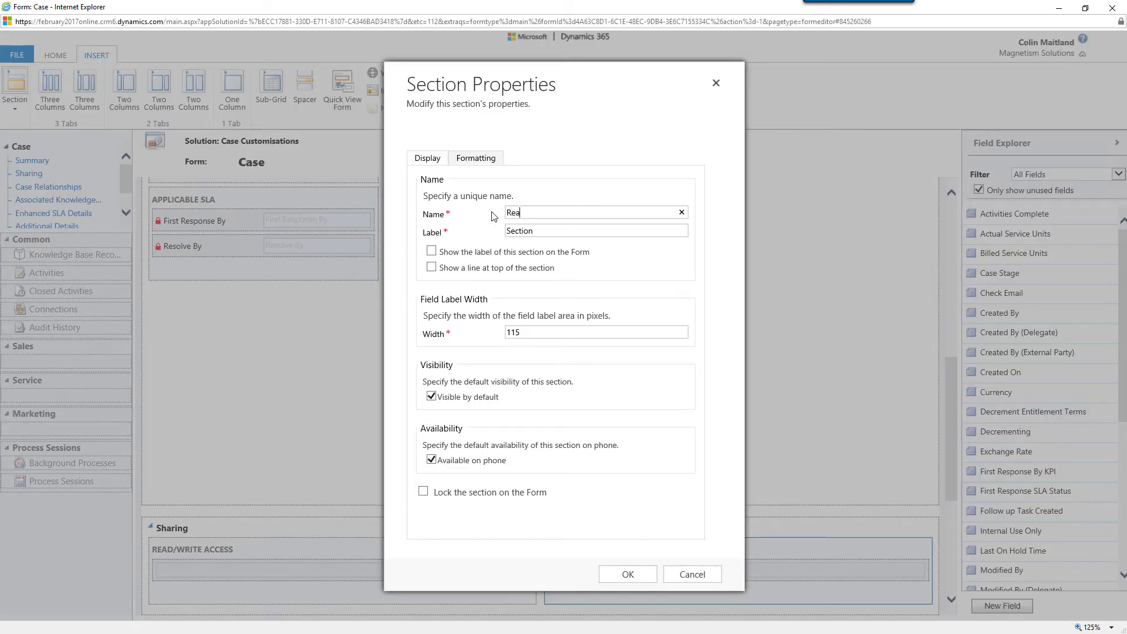
text(dOnlyAccessSection)
key(Tab)
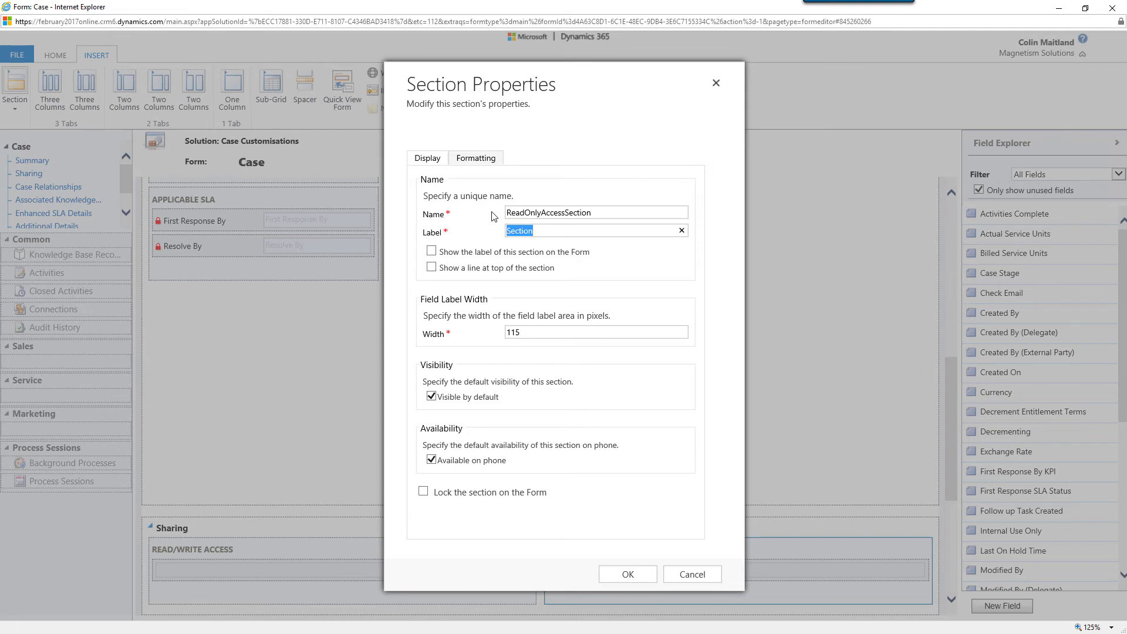
text(READ ONLY ACCESS)
click(431, 252)
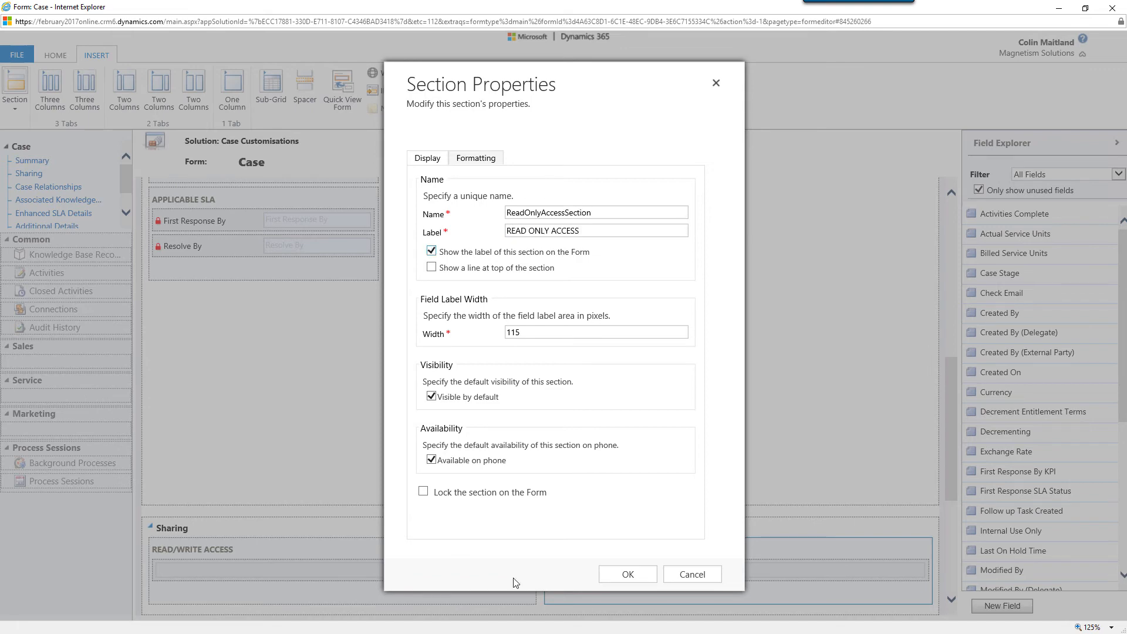
click(627, 574)
Insert a sub-grid in the READ/WRITE ACCESS section, named ReadWriteAccessSubgrid and labelled Read/Write Access
click(271, 89)
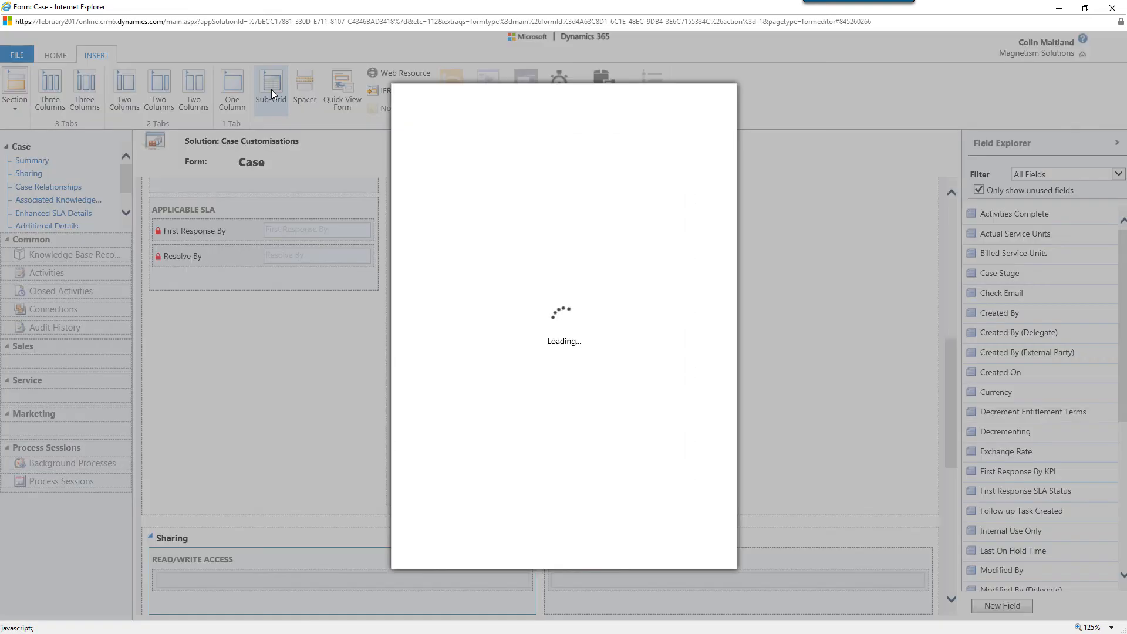
click(530, 231)
text(Read)
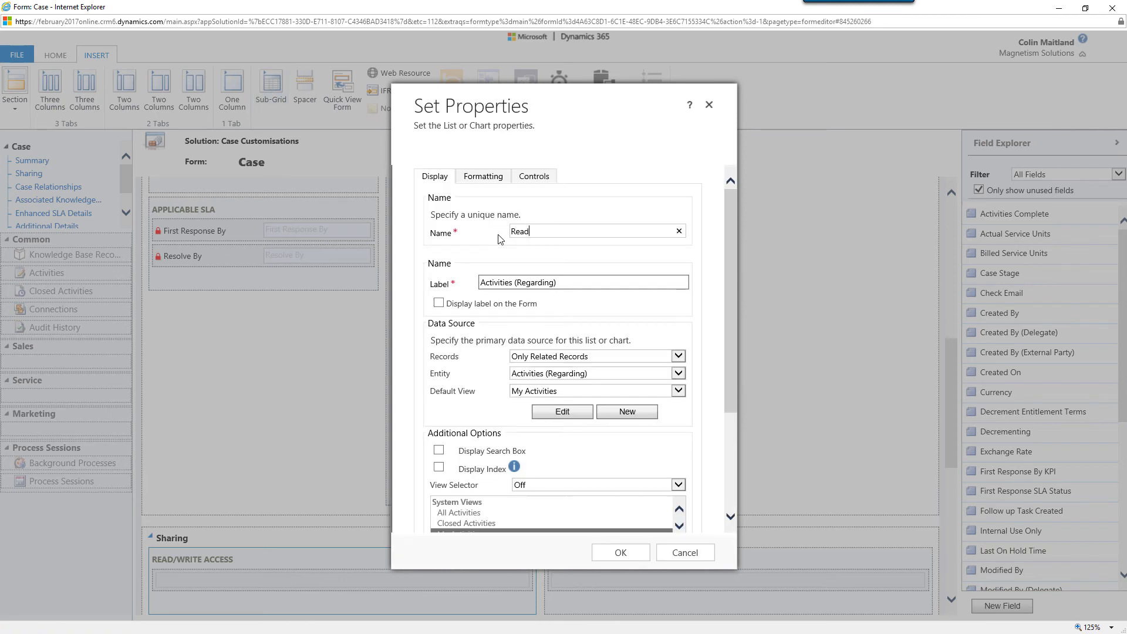
text(WriteAccessSubgrid)
key(Tab)
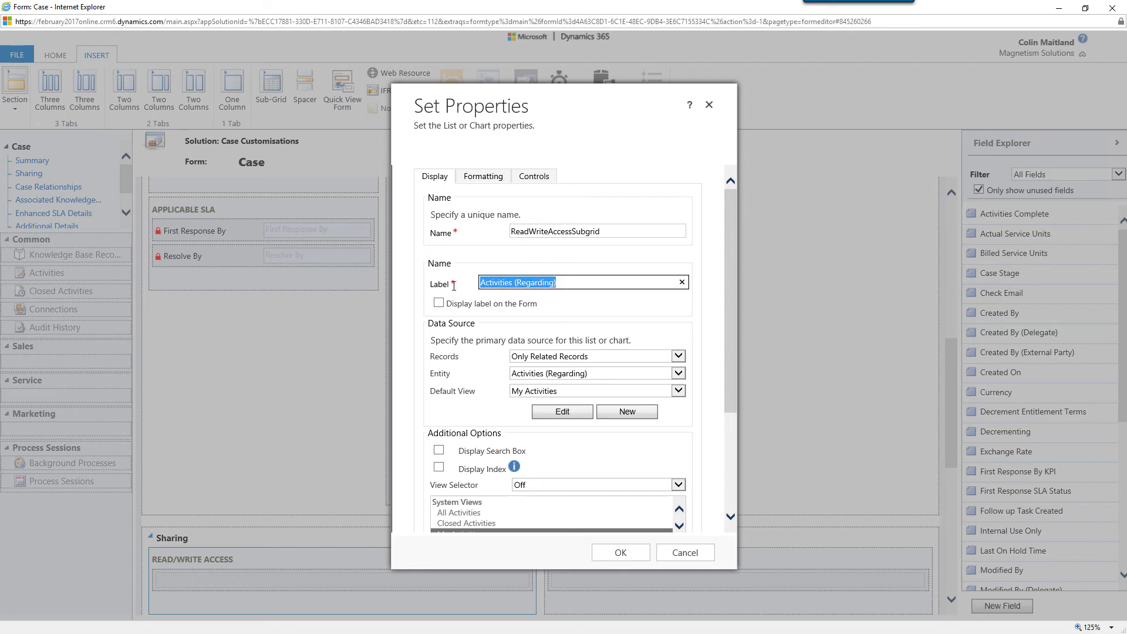
text(Read/Write)
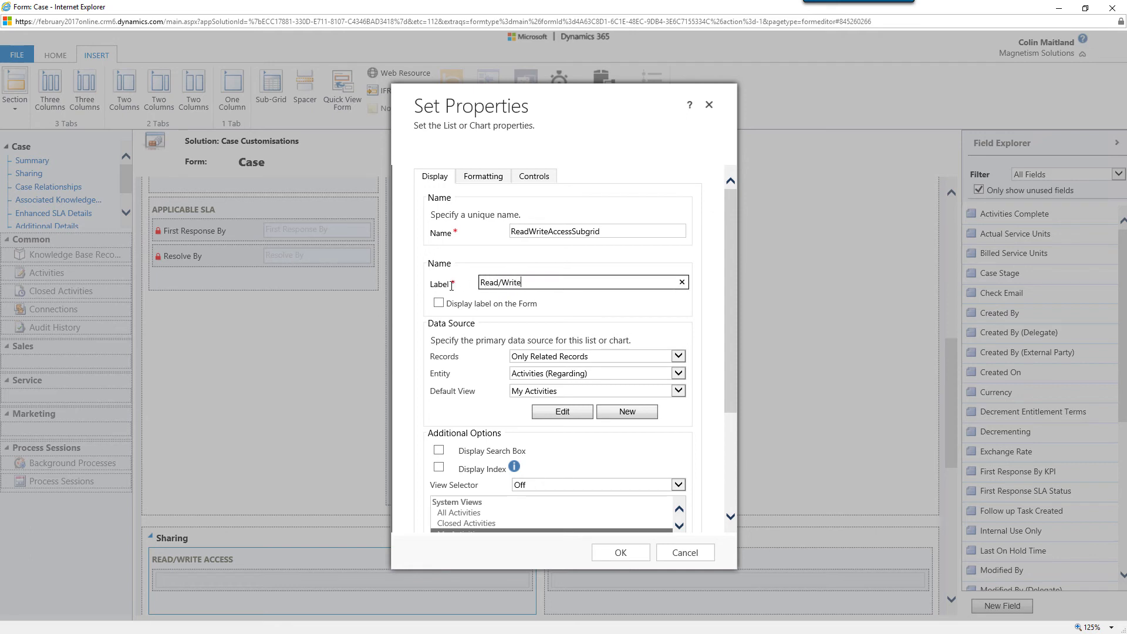
text( Access)
Set the Read/Write Access sub-grid's data source to All Record Types with Users as the entity
click(678, 356)
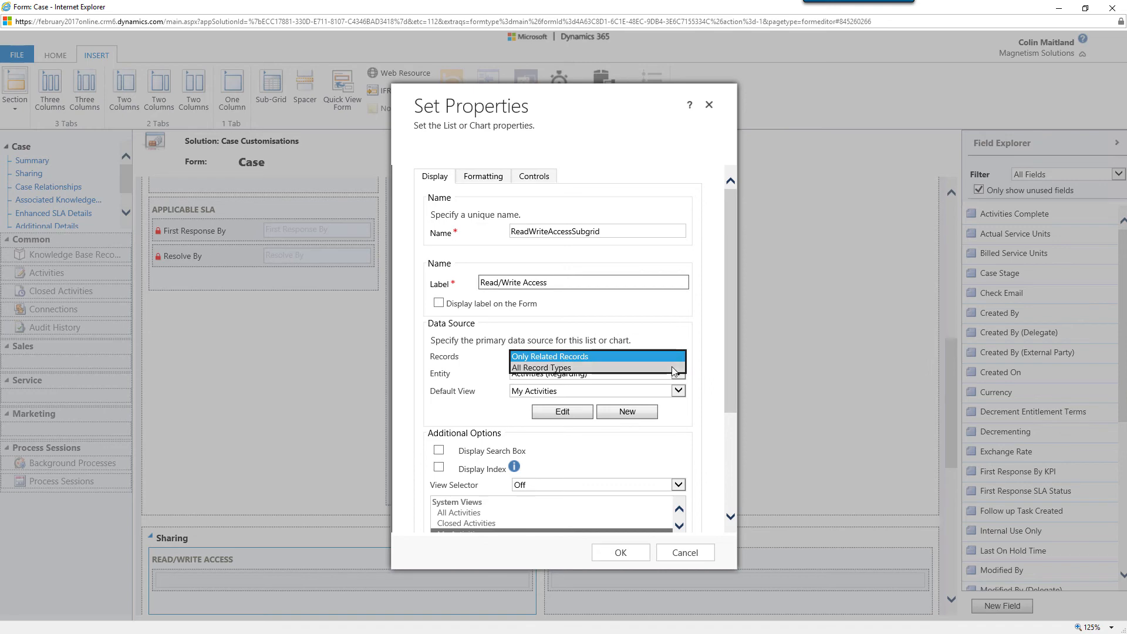
click(673, 368)
click(678, 373)
scroll(703, 383, down, 1)
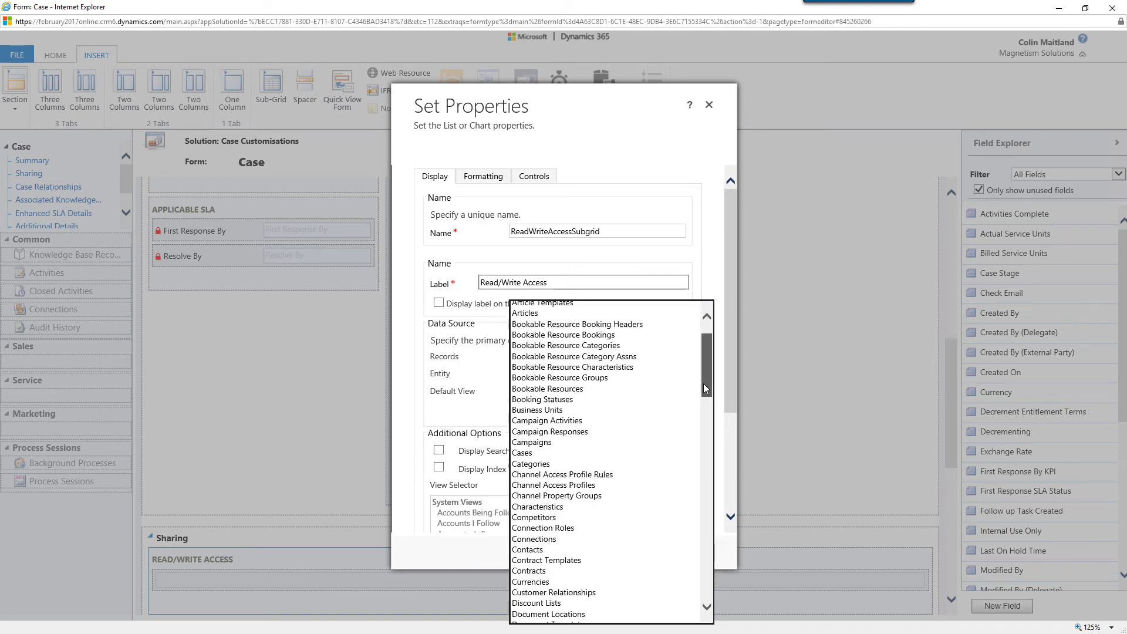
drag(703, 383, 703, 582)
click(692, 607)
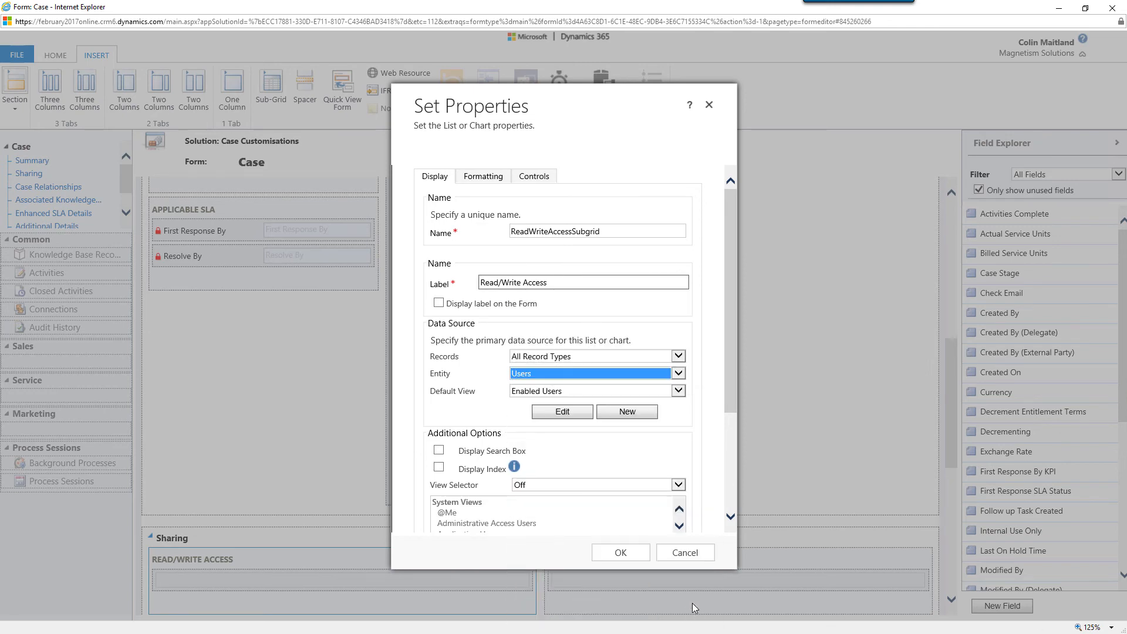
Give the Read/Write Access sub-grid the Associated Record Team Members default view and the Cases (Read/Write) team template, and accept its properties
click(679, 391)
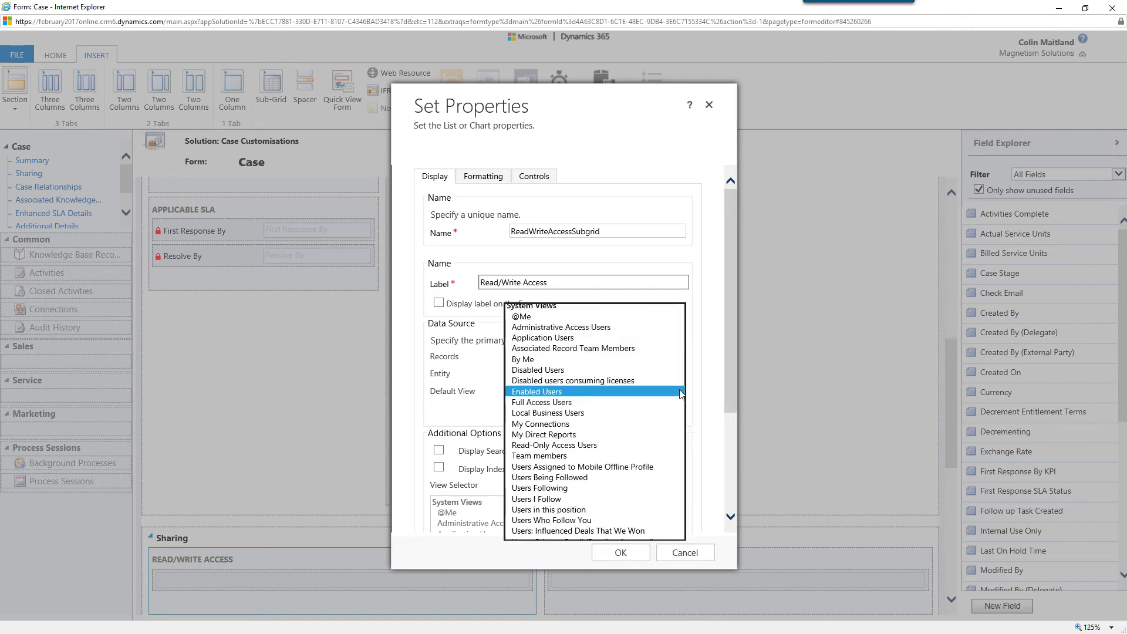
click(676, 348)
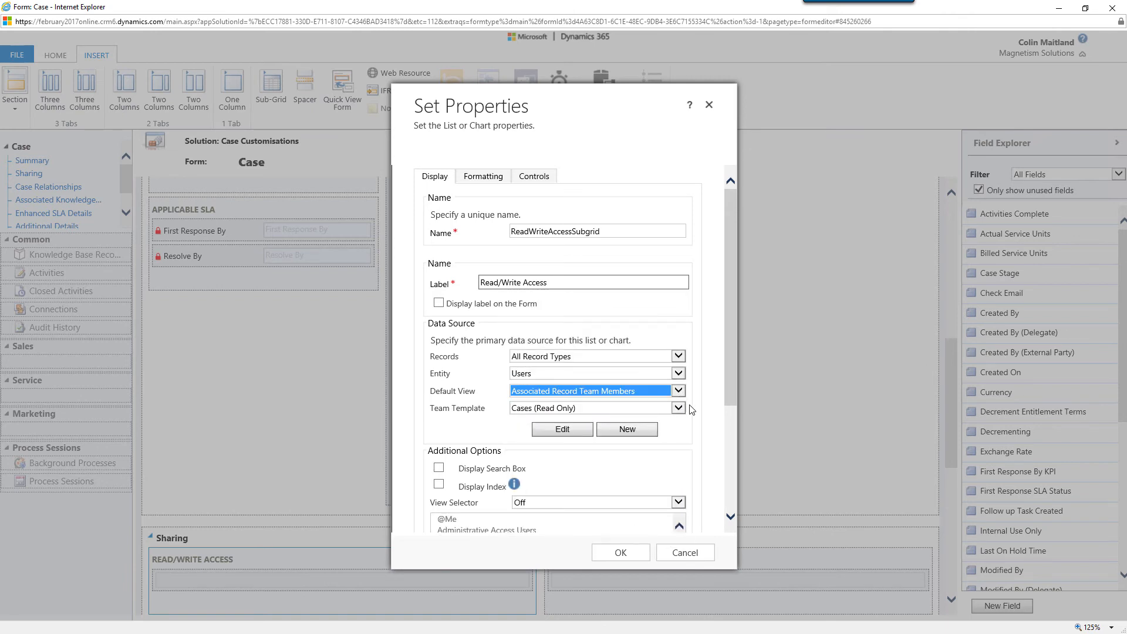
click(683, 412)
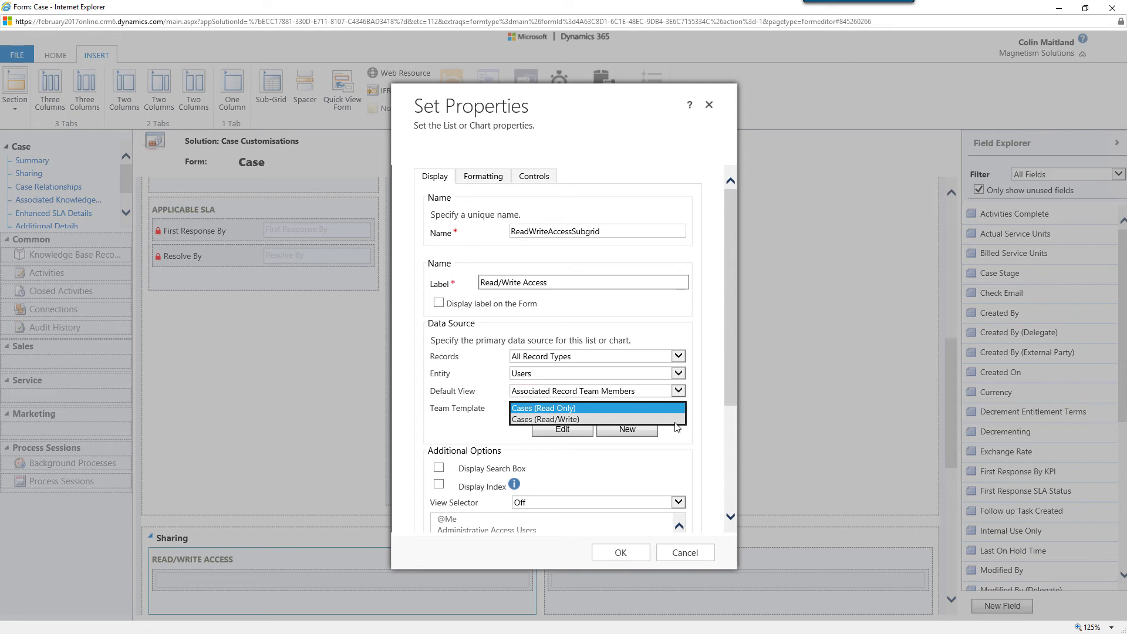
click(682, 419)
click(681, 422)
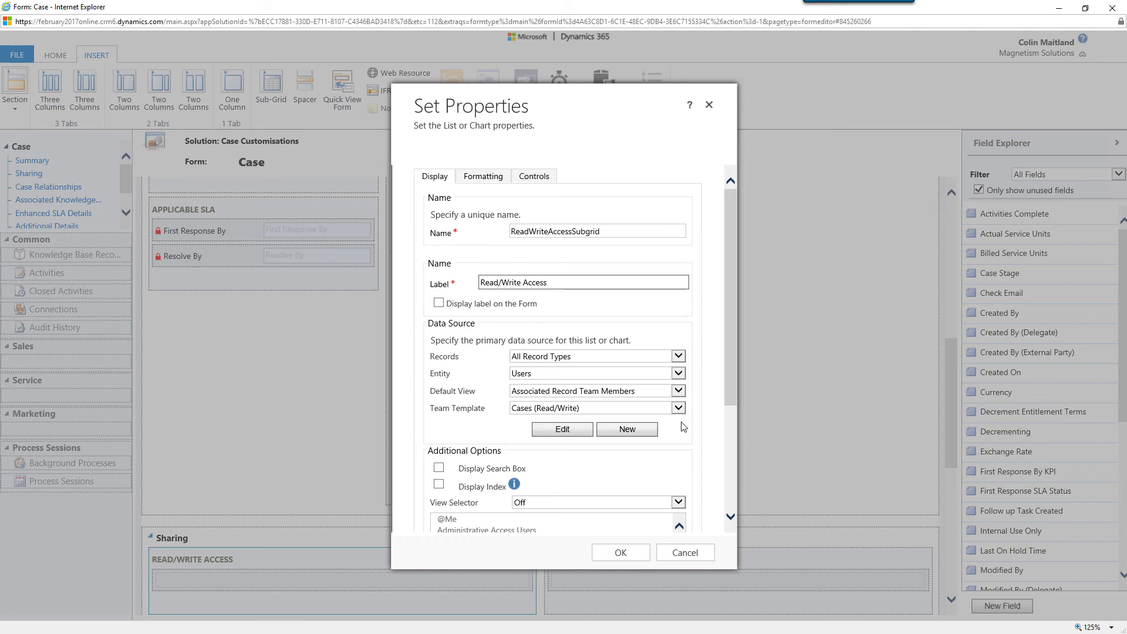
click(622, 552)
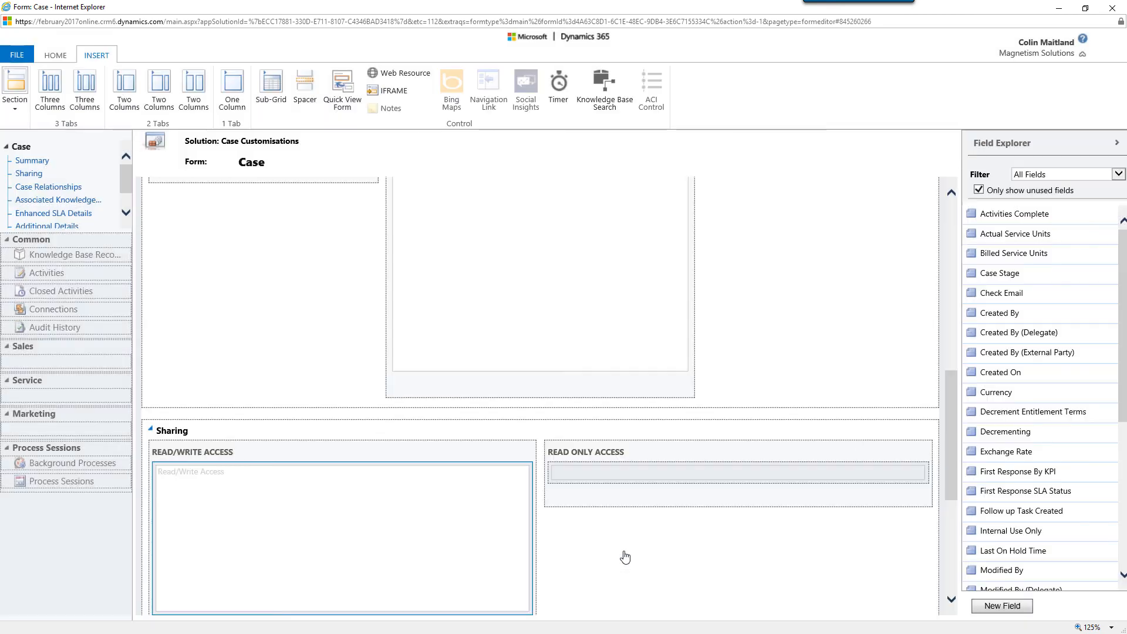
Insert a sub-grid in the READ ONLY ACCESS section, named ReadOnlyAccessSubgrid and labelled Read Only Access
click(628, 476)
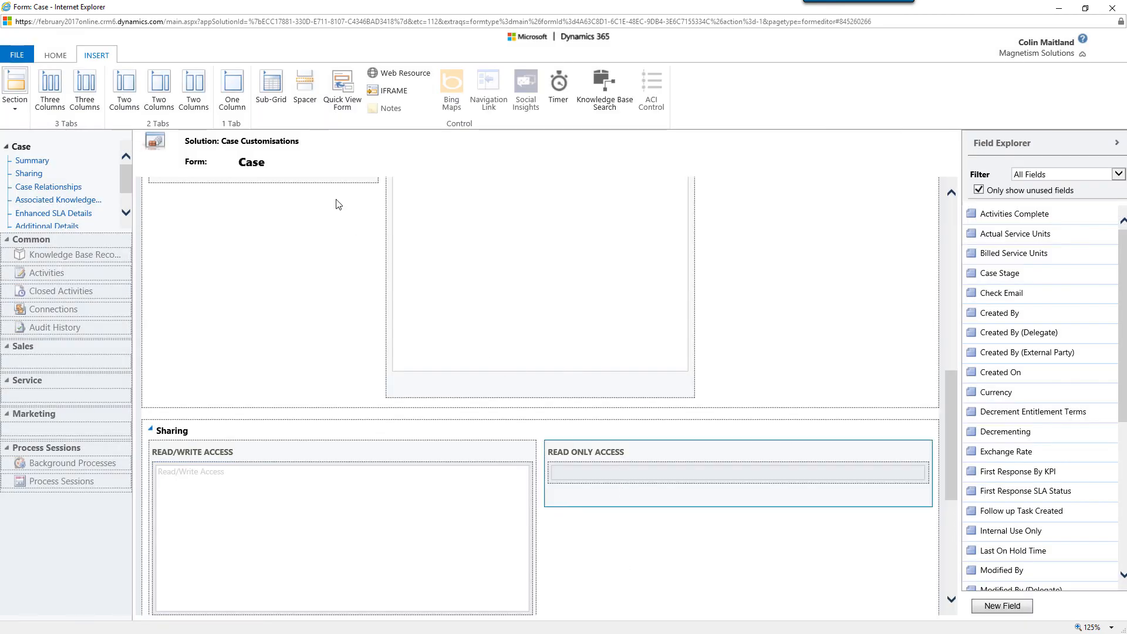
click(270, 96)
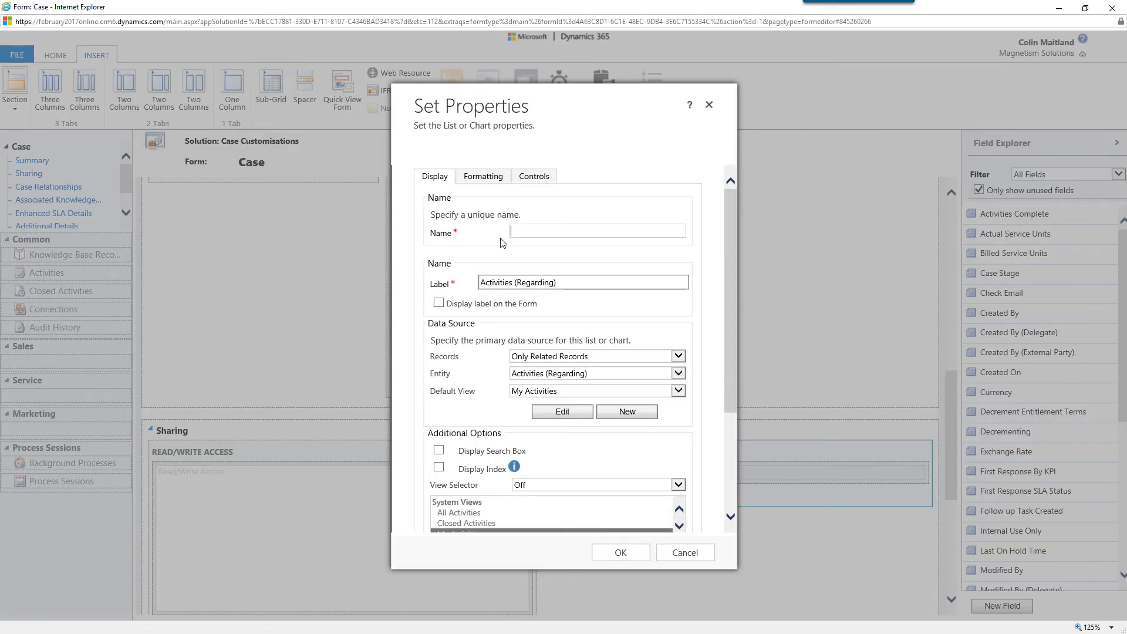
text(ReadOnlyAccessSubgrid)
click(568, 282)
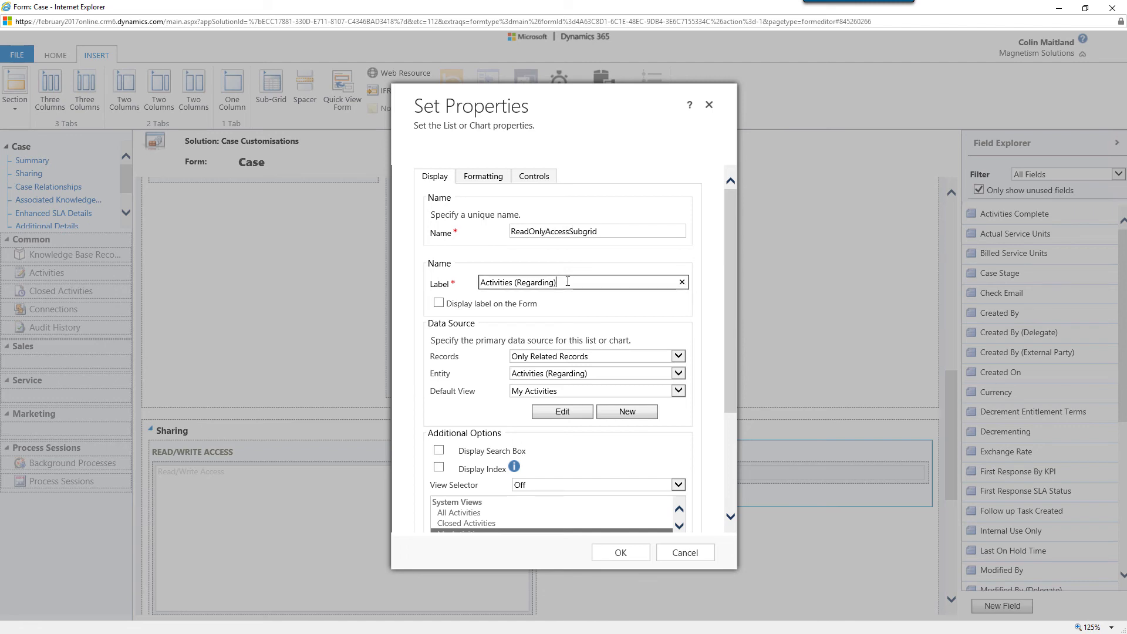
drag(568, 281, 474, 299)
text(Read Only Access)
Set the Read Only Access sub-grid's data source to All Record Types with Users as the entity
click(678, 358)
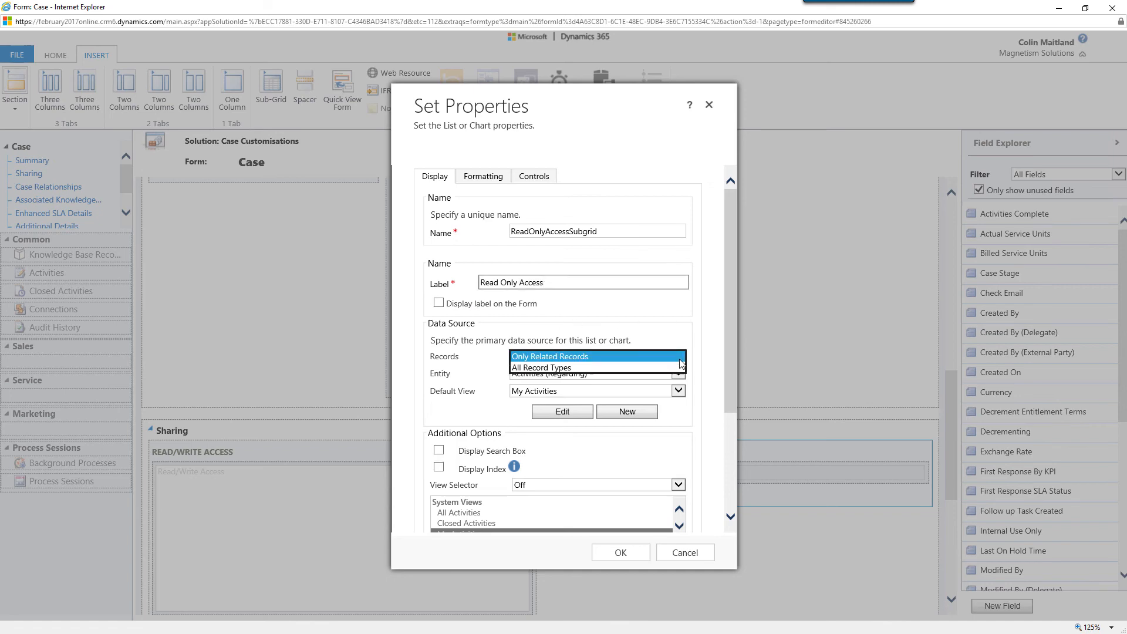
click(678, 368)
click(678, 374)
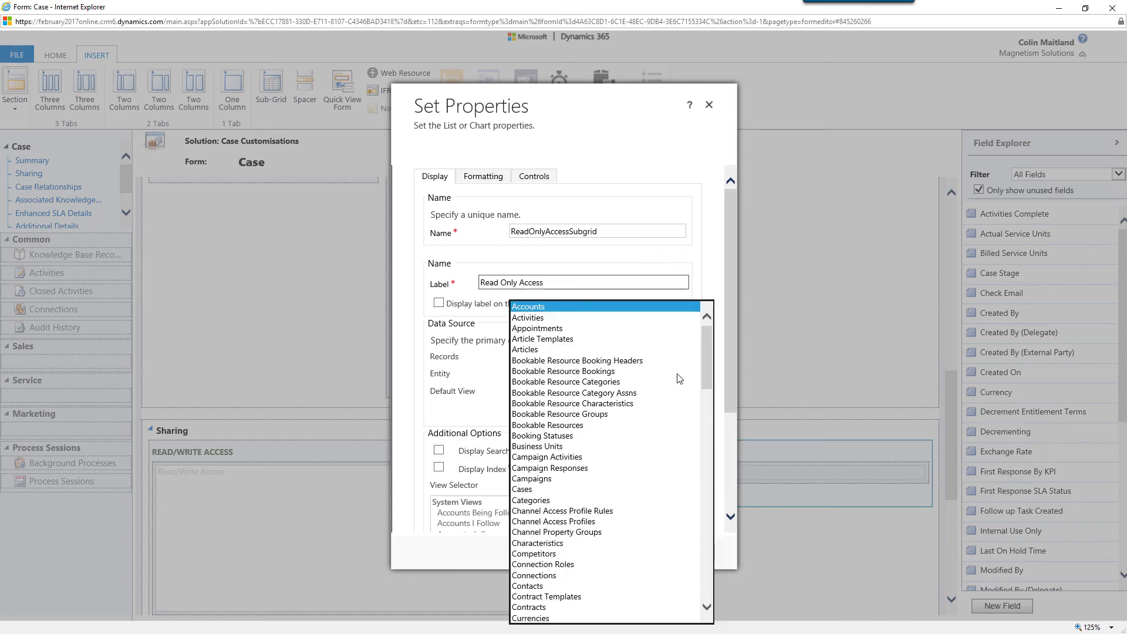
drag(709, 372, 727, 609)
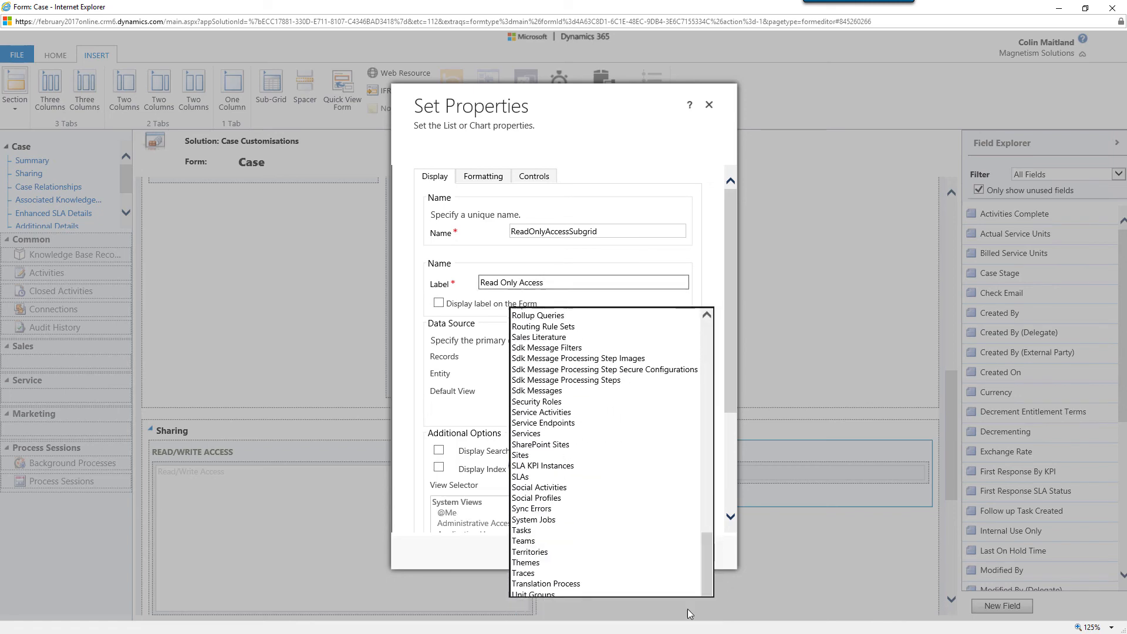
click(687, 607)
Give the Read Only Access sub-grid the Associated Record Team Members default view and the Cases (Read Only) team template, and accept its properties
click(682, 394)
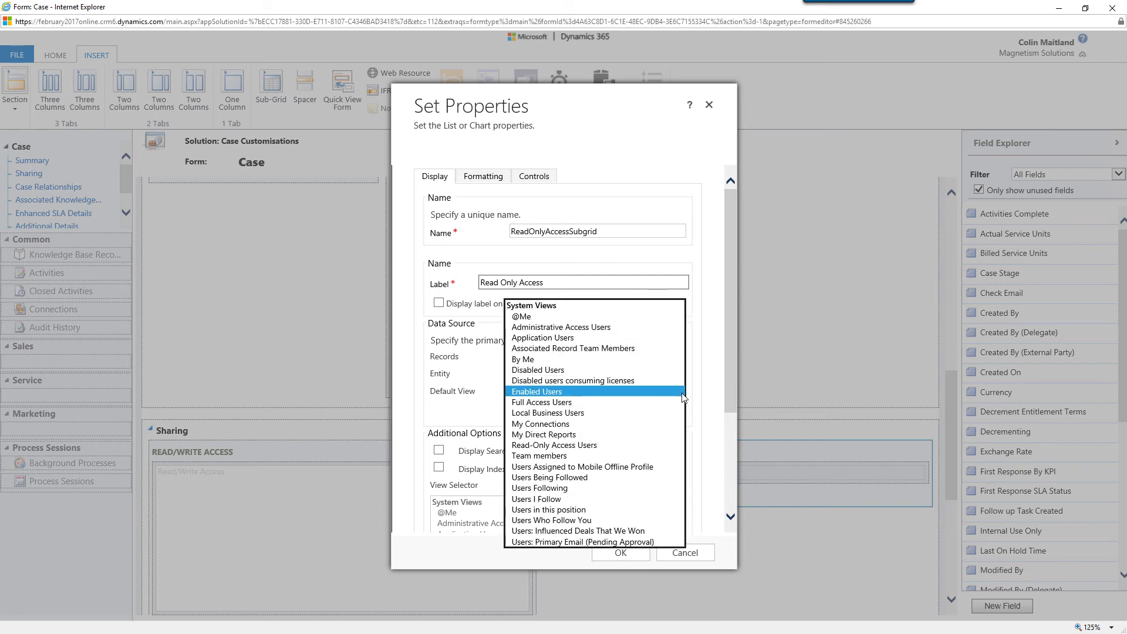
click(674, 348)
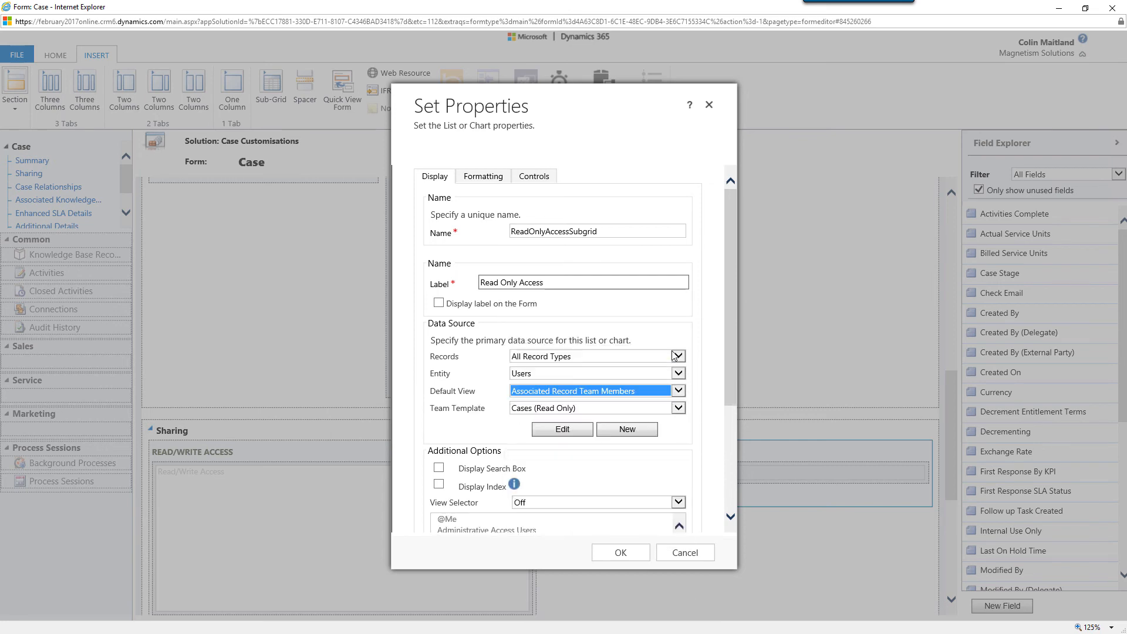
click(680, 410)
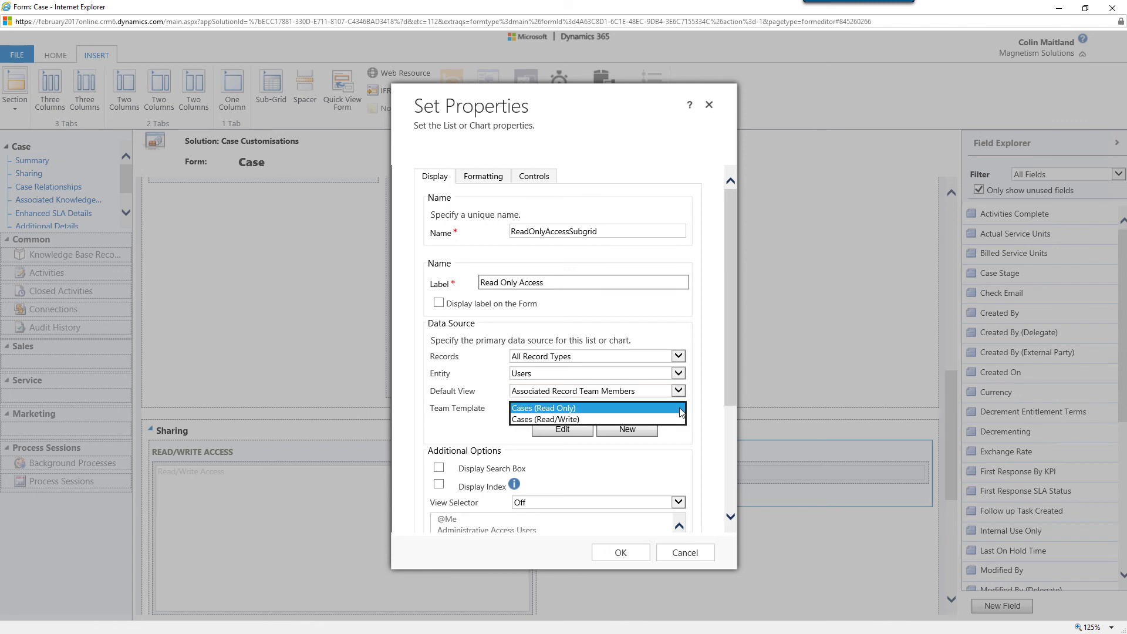
click(681, 409)
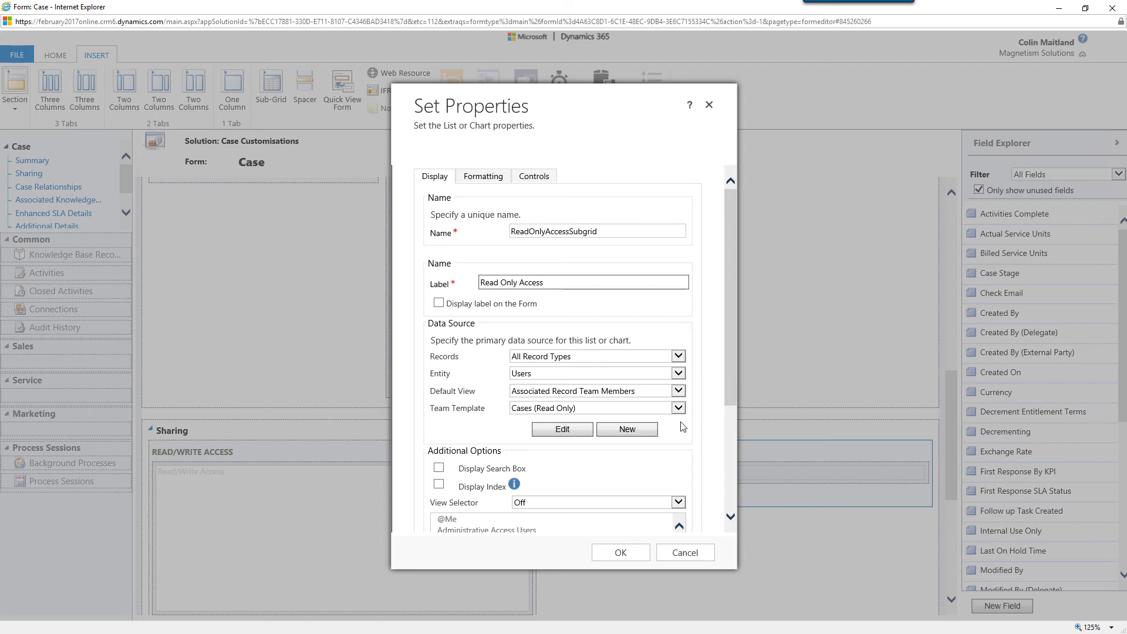
click(629, 555)
Save and close the Case form, publish all customizations and close the solution window
click(58, 56)
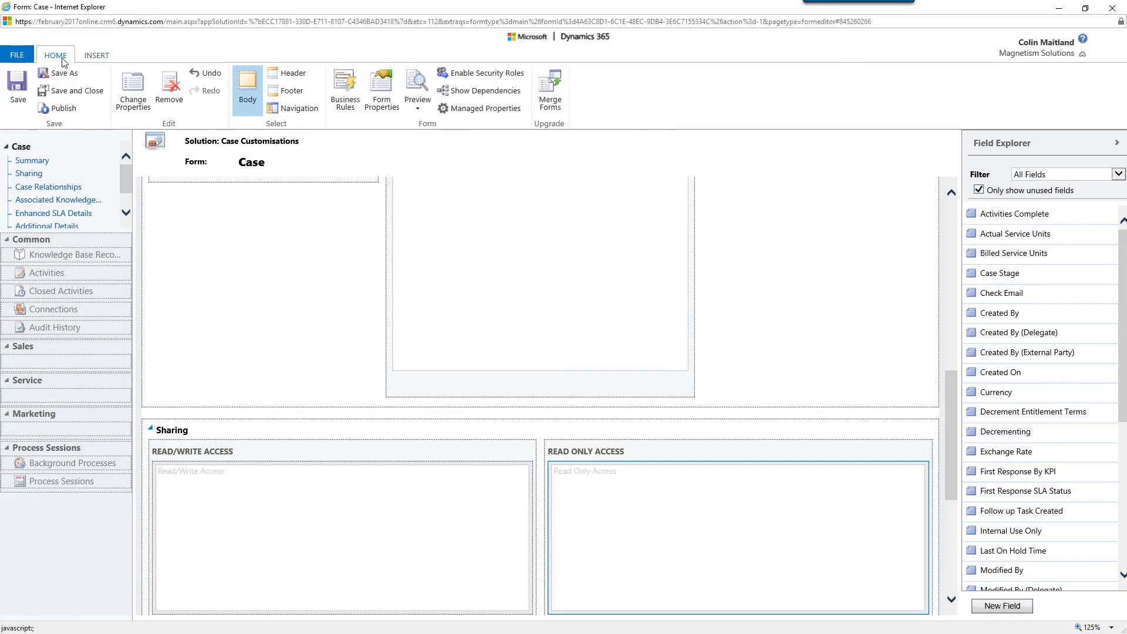
click(44, 93)
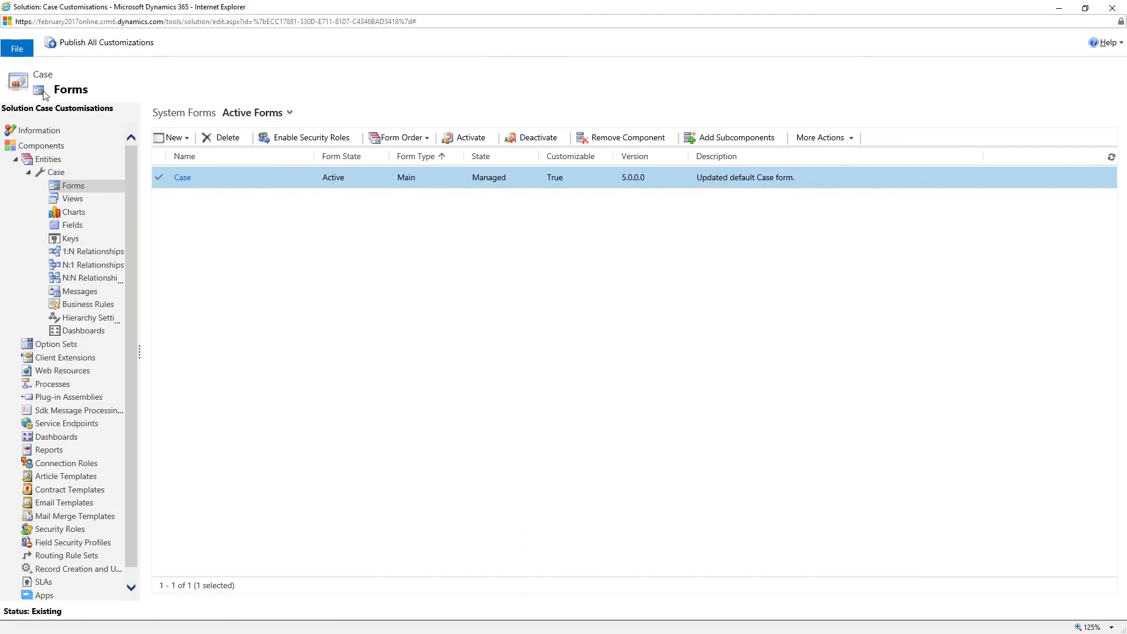
click(64, 44)
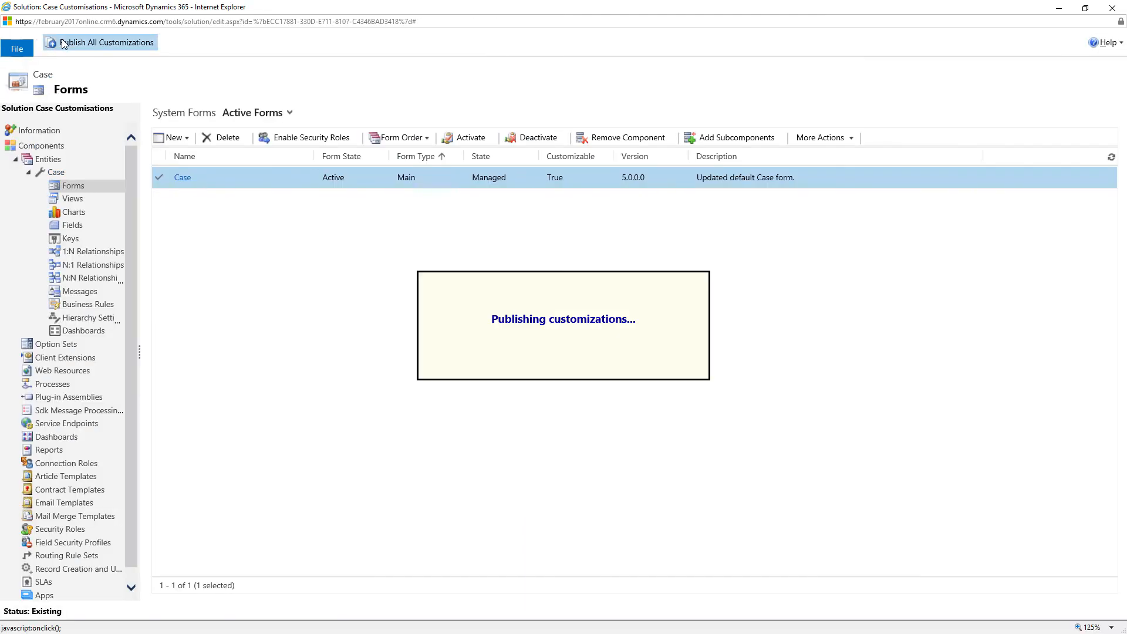
click(1112, 7)
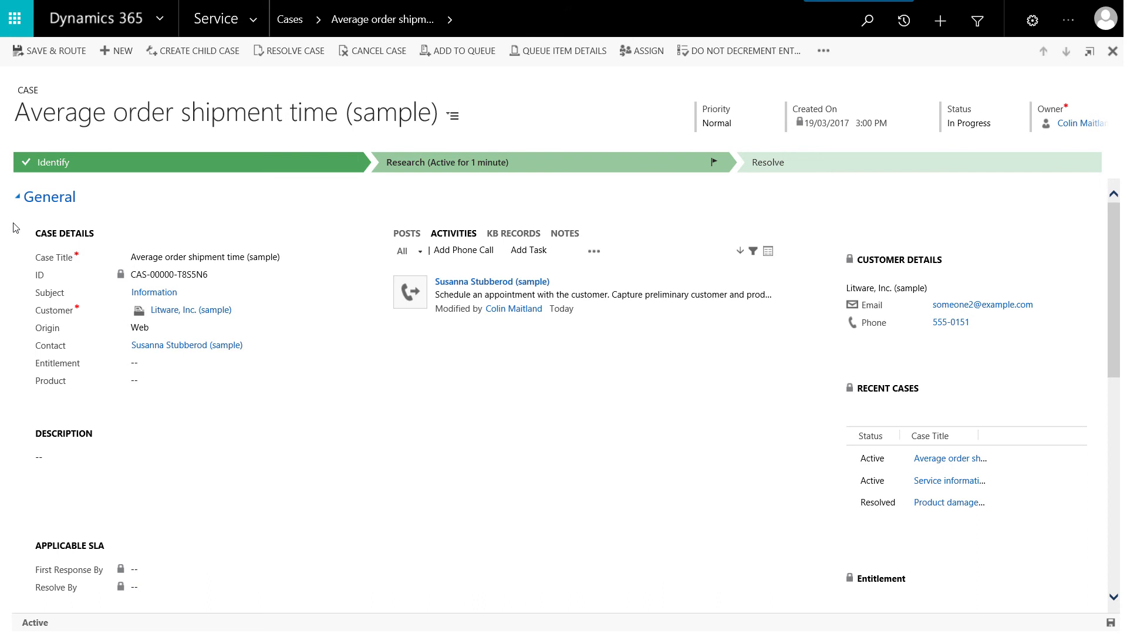
Collapse the General tab of the Average order shipment time (sample) case and add a user by first name to READ/WRITE ACCESS
click(17, 198)
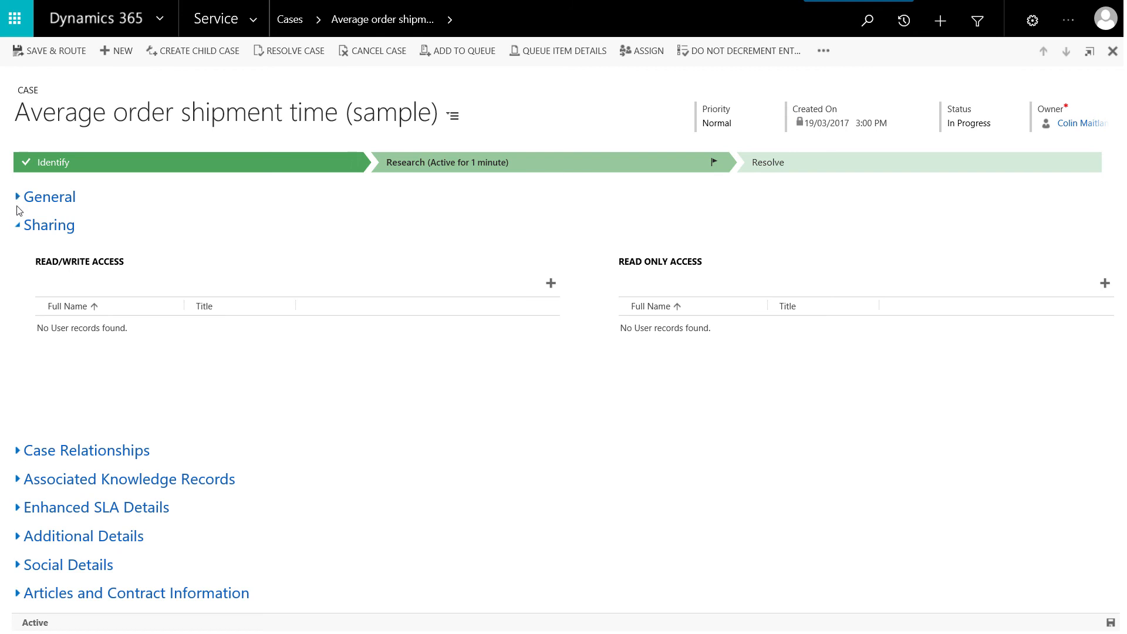
click(550, 284)
text(Oliver)
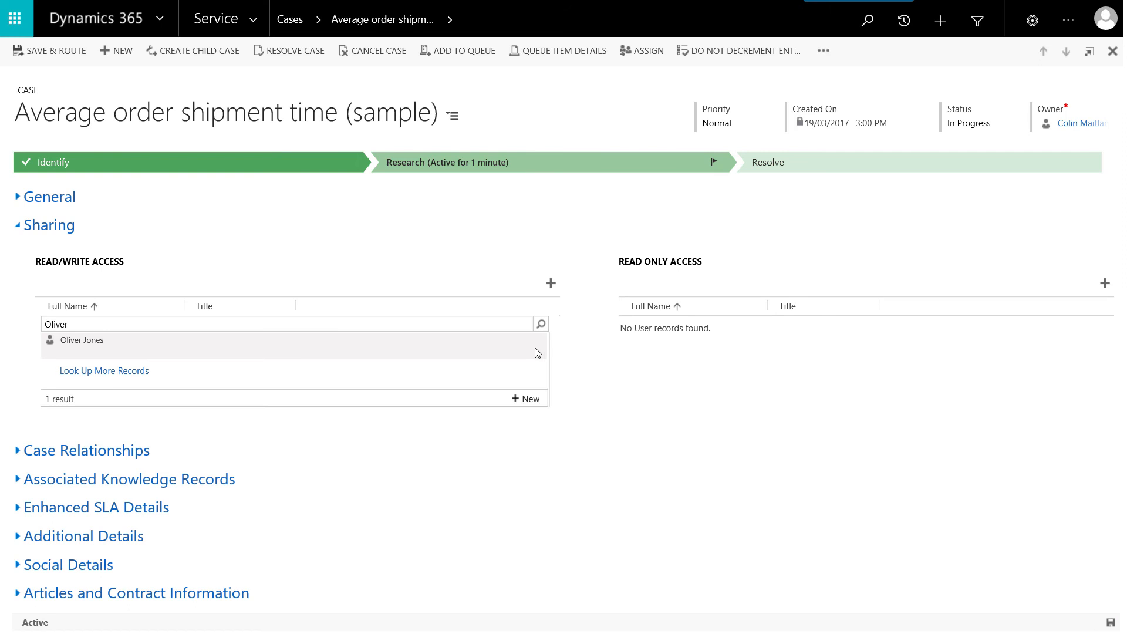
click(538, 347)
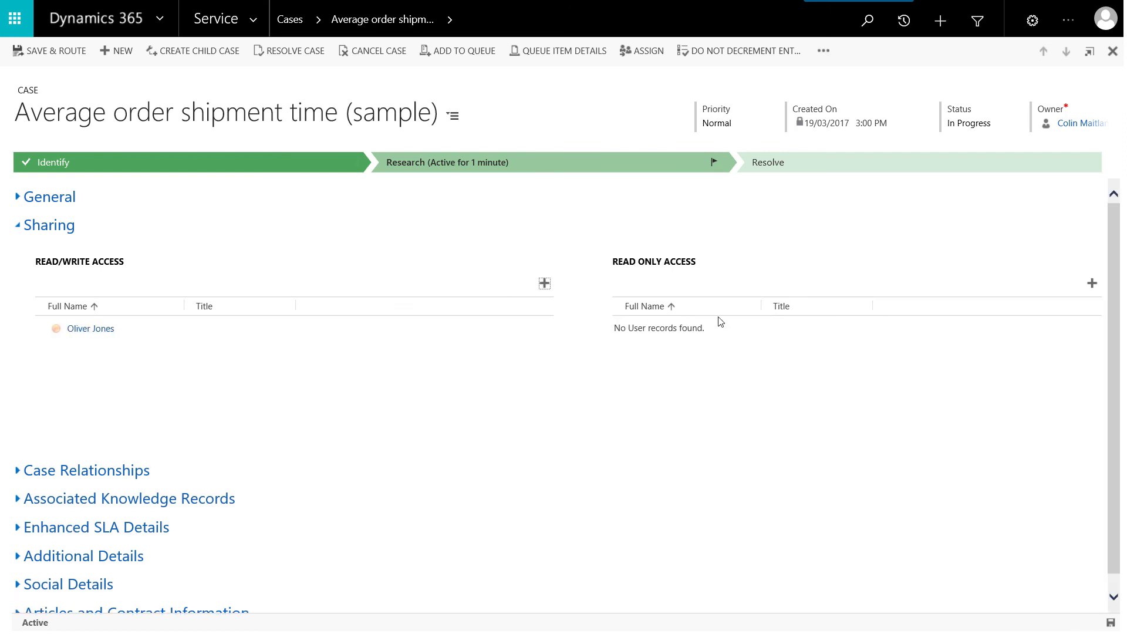
Add a second user to the case's READ ONLY ACCESS list by looking up the first name
click(1092, 285)
text(Charlotte)
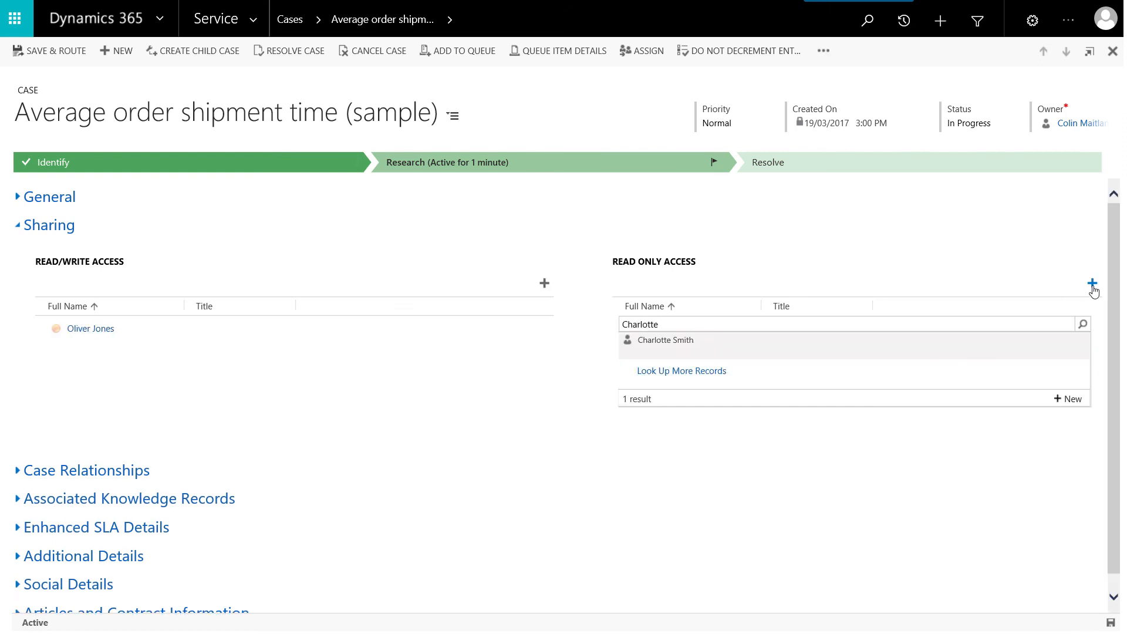
click(1078, 346)
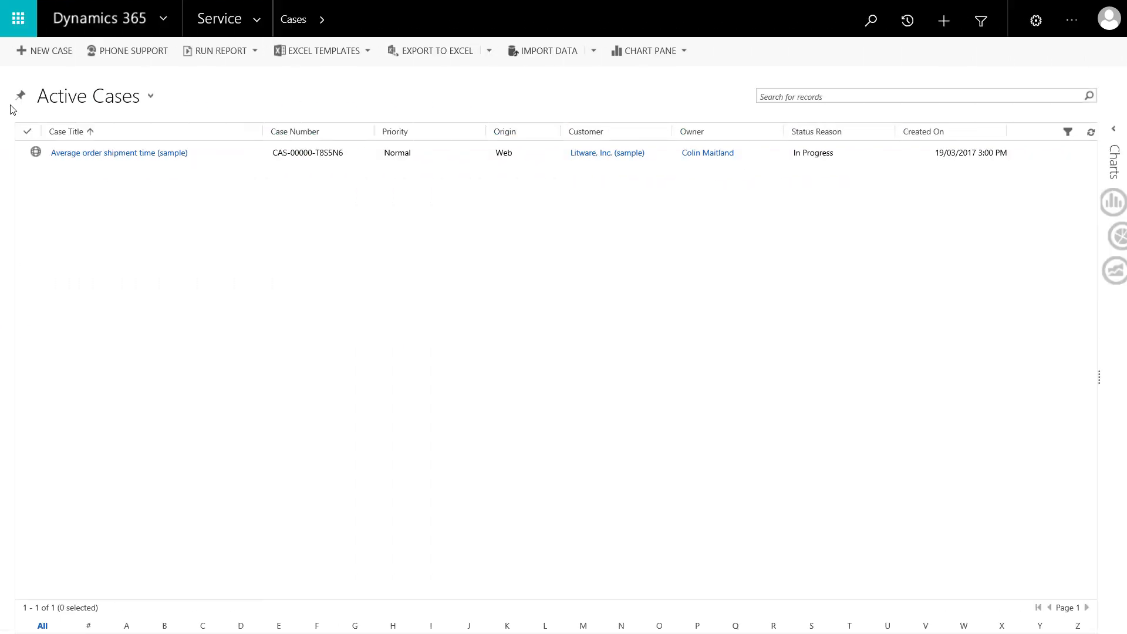
Open the Average order shipment time (sample) case from Active Cases and clear its Contact field
double_click(22, 156)
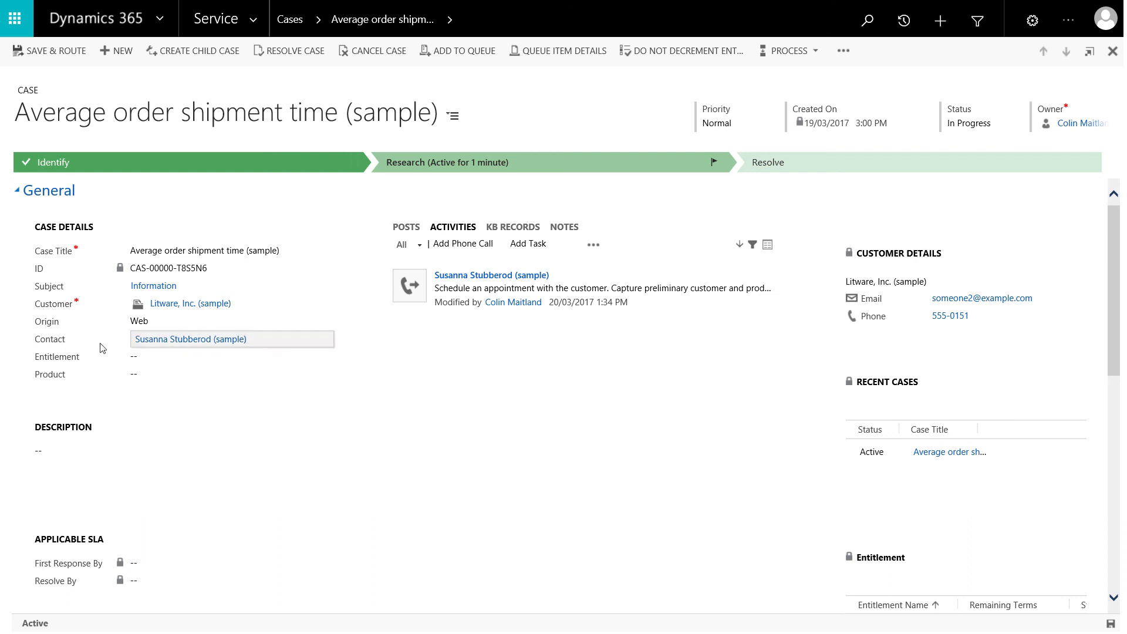
click(303, 340)
key(Delete)
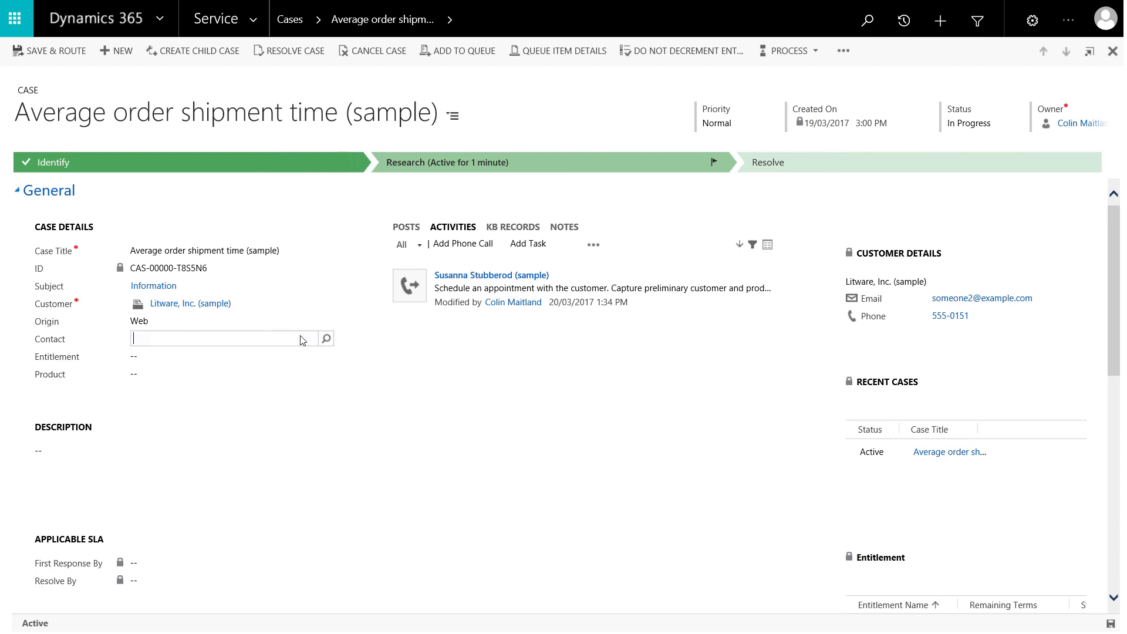
click(23, 342)
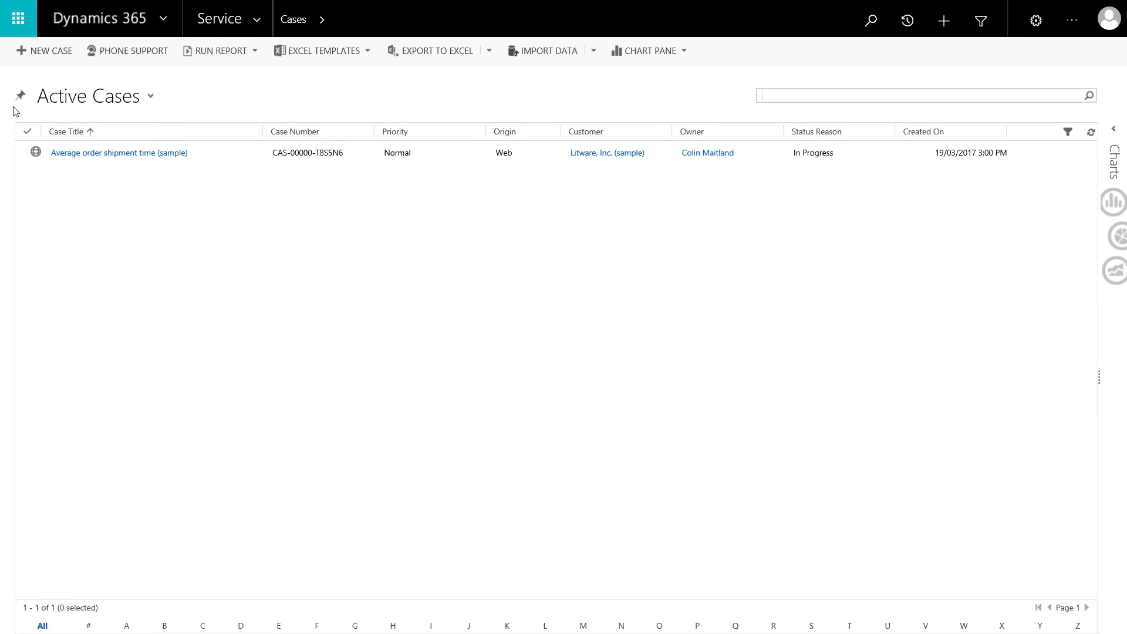
Open the Average order shipment time (sample) case from the Active Cases list again to check access
double_click(23, 154)
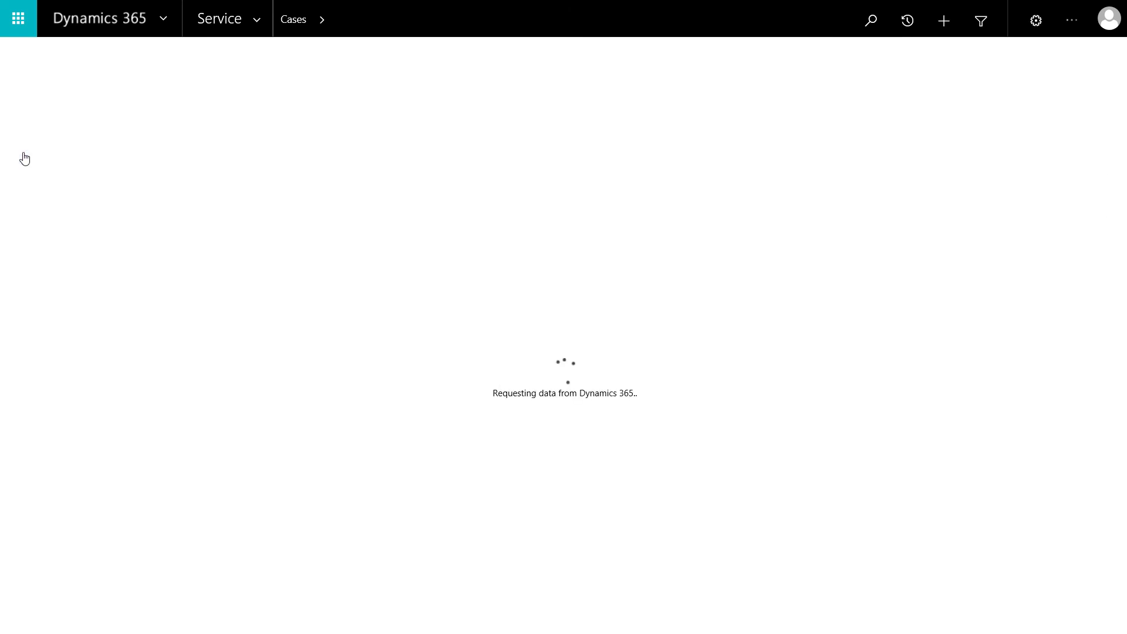